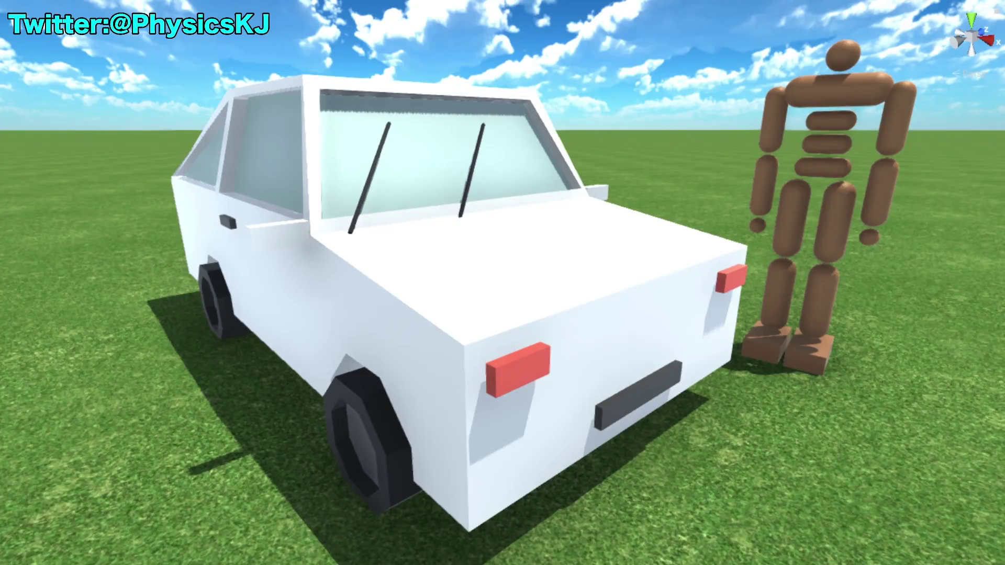
Zoom in on the windshield wipers and sharply shrink the copper cylinder with the Scale tool
{"action": "mouse_move", "coordinate": [331, 188]}
{"action": "right_mouse_down"}
{"action": "mouse_move", "coordinate": [490, 191]}
{"action": "mouse_move", "coordinate": [401, 188]}
{"action": "right_mouse_up"}
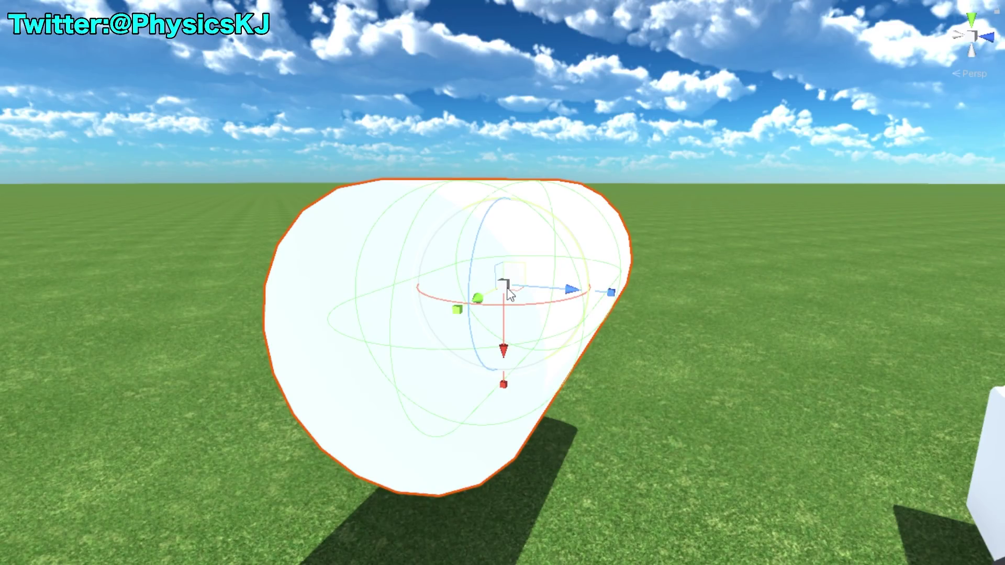
{"action": "left_click_drag", "start_coordinate": [508, 293], "coordinate": [473, 300]}
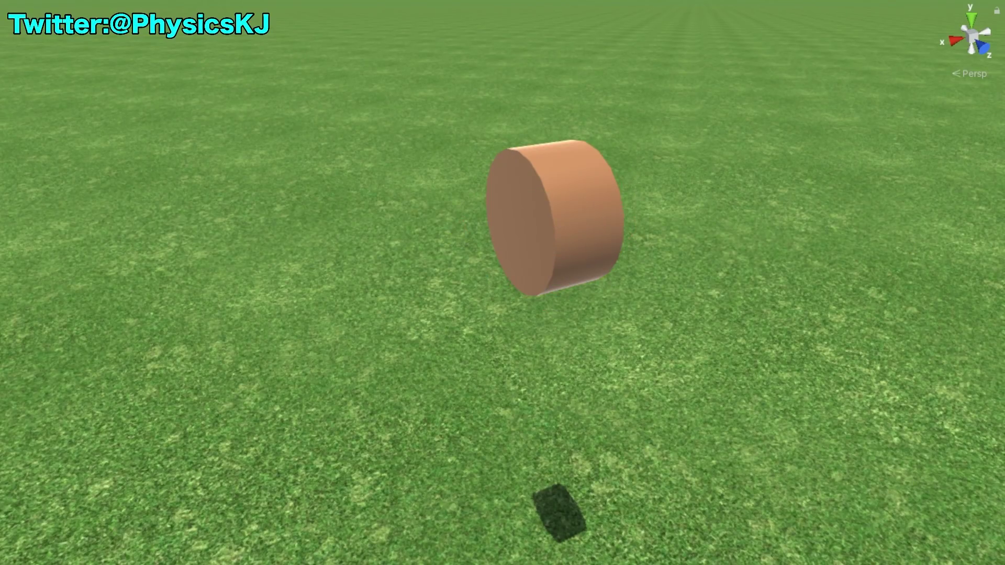
Select the copper cylinder, then add a white cube and move it along X in front of the pivot
{"action": "mouse_move", "coordinate": [395, 263]}
{"action": "left_mouse_down", "text": "alt"}
{"action": "mouse_move", "coordinate": [618, 193]}
{"action": "mouse_move", "coordinate": [532, 209]}
{"action": "left_mouse_up", "text": "alt"}
{"action": "left_click", "coordinate": [547, 232]}
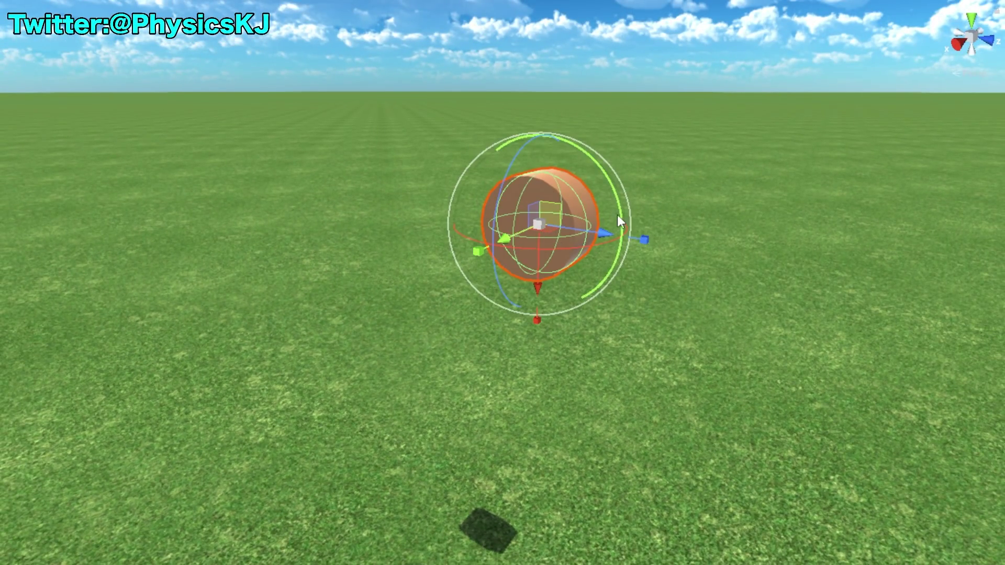
{"action": "mouse_move", "coordinate": [376, 246]}
{"action": "left_mouse_down", "text": "alt"}
{"action": "mouse_move", "coordinate": [545, 206]}
{"action": "mouse_move", "coordinate": [471, 340]}
{"action": "left_mouse_up", "text": "alt"}
{"action": "left_click", "coordinate": [471, 340]}
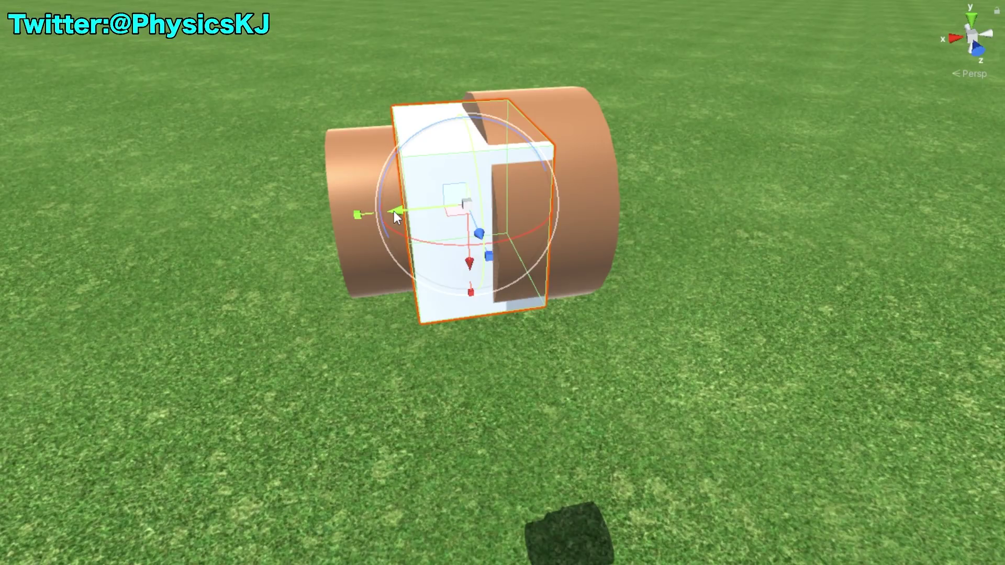
{"action": "left_click_drag", "start_coordinate": [394, 211], "coordinate": [280, 224]}
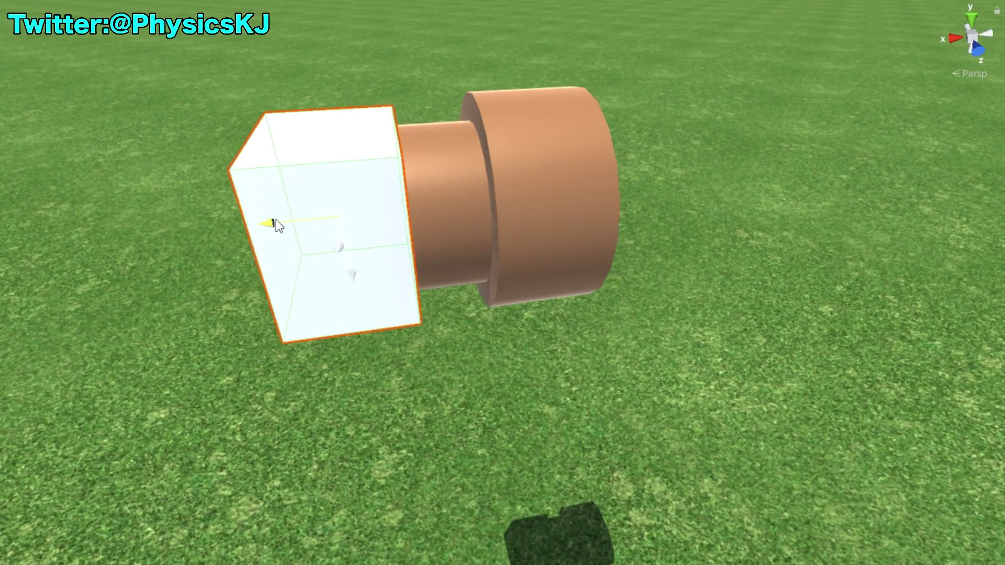
Stretch the white cube wider and trim its left side into a flat plate
{"action": "key", "text": "y"}
{"action": "key", "text": "f"}
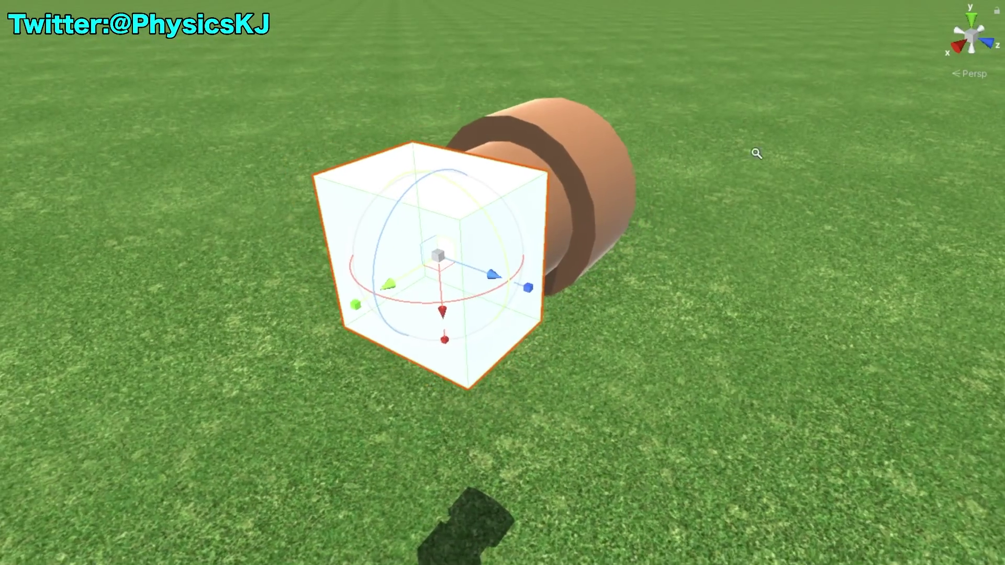
{"action": "left_click_drag", "start_coordinate": [733, 197], "coordinate": [756, 153], "text": "alt"}
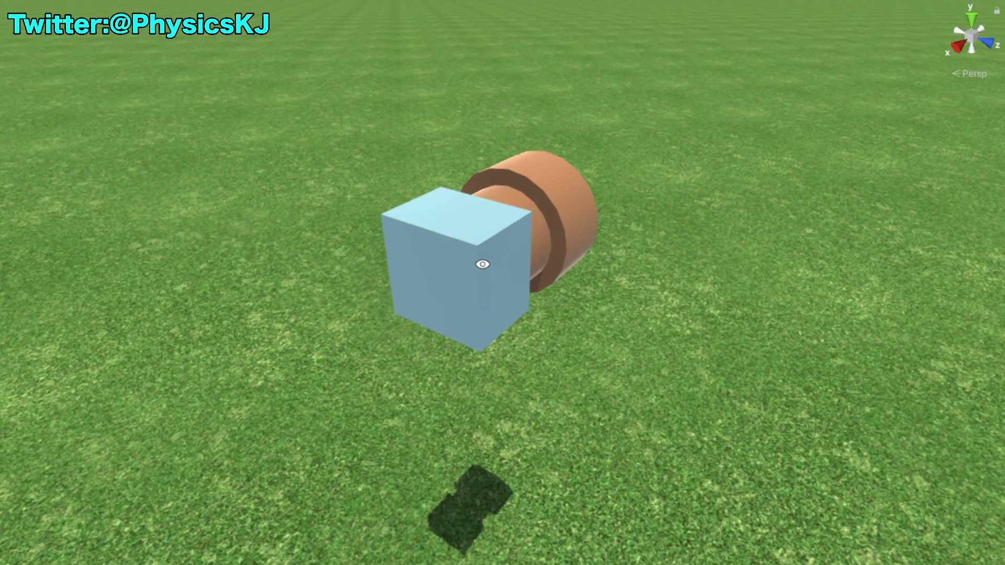
{"action": "mouse_move", "coordinate": [483, 264]}
{"action": "left_mouse_down", "text": "alt"}
{"action": "mouse_move", "coordinate": [303, 243]}
{"action": "mouse_move", "coordinate": [415, 231]}
{"action": "left_mouse_up", "text": "alt"}
{"action": "left_click", "coordinate": [415, 230]}
{"action": "mouse_move", "coordinate": [532, 270]}
{"action": "left_mouse_down"}
{"action": "mouse_move", "coordinate": [648, 285]}
{"action": "mouse_move", "coordinate": [835, 285]}
{"action": "left_mouse_up"}
{"action": "left_click_drag", "start_coordinate": [542, 258], "coordinate": [201, 255], "text": "alt"}
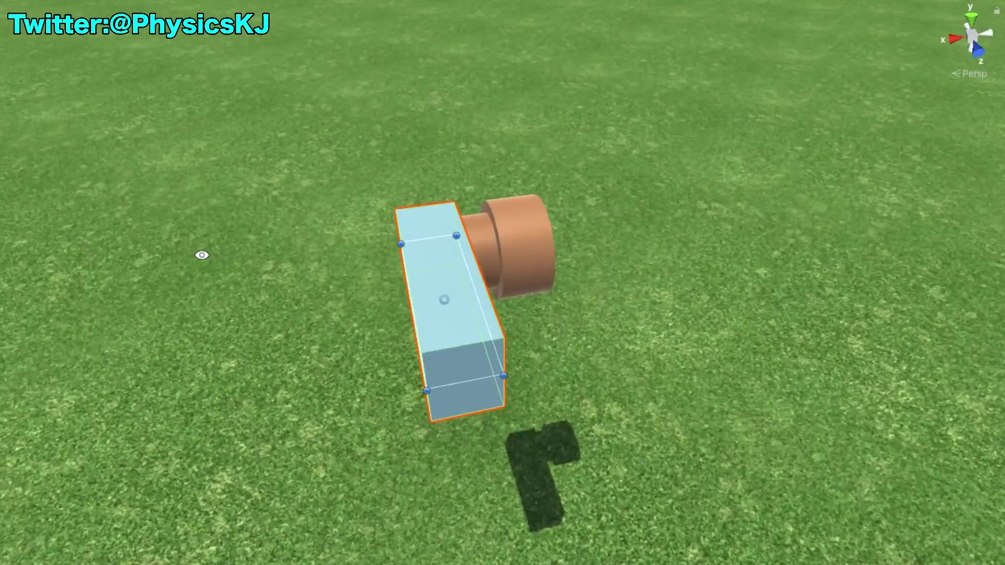
{"action": "scroll", "coordinate": [391, 234], "scroll_direction": "up", "scroll_amount": 5}
{"action": "left_click_drag", "start_coordinate": [381, 263], "coordinate": [412, 274]}
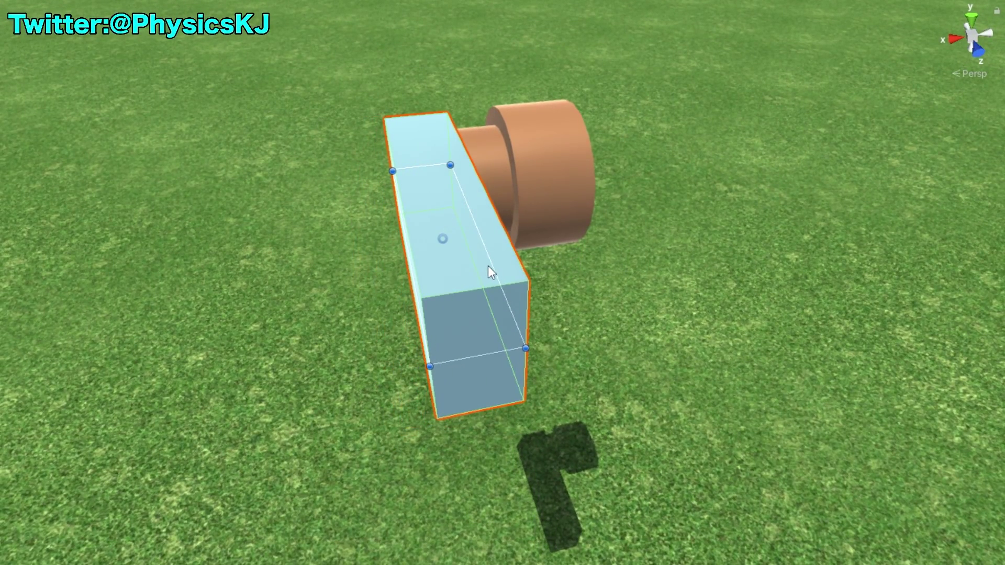
Run the scene with Ctrl+P to see how the plate behaves under physics
{"action": "left_click_drag", "start_coordinate": [488, 265], "coordinate": [547, 214], "text": "alt"}
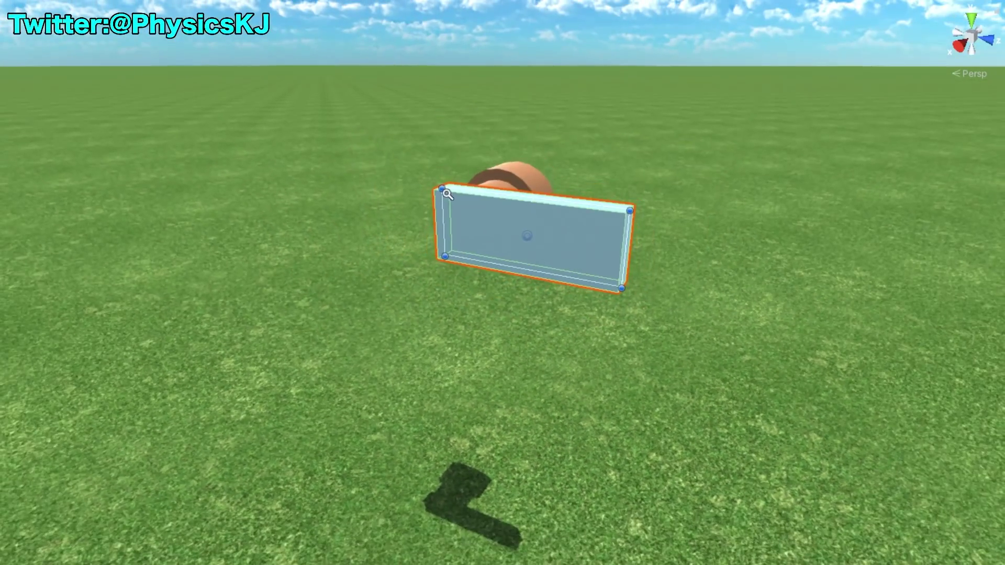
{"action": "key", "text": "ctrl+p"}
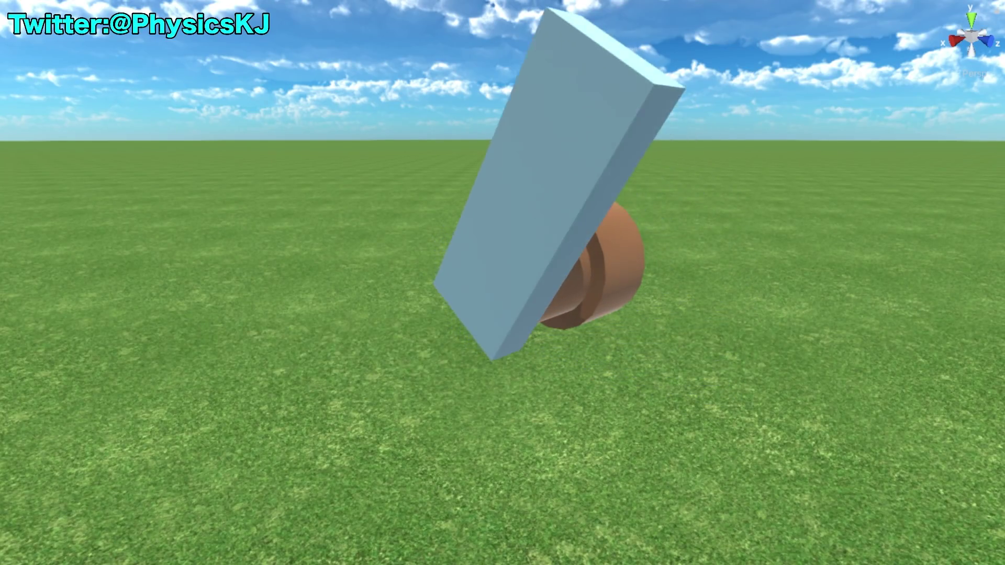
{"action": "mouse_move", "coordinate": [529, 193]}
{"action": "left_mouse_down", "text": "alt"}
{"action": "mouse_move", "coordinate": [743, 223]}
{"action": "mouse_move", "coordinate": [566, 234]}
{"action": "left_mouse_up", "text": "alt"}
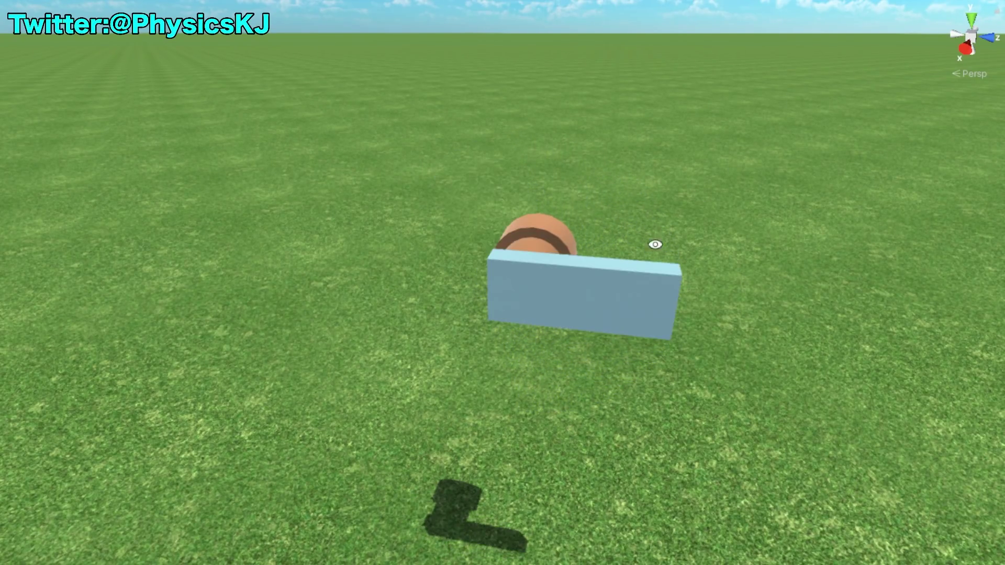
Slide the copper cylinder forward along Z so it pokes through the plate
{"action": "left_click_drag", "start_coordinate": [651, 241], "coordinate": [676, 218], "text": "alt"}
{"action": "left_click_drag", "start_coordinate": [640, 296], "coordinate": [520, 231], "text": "alt"}
{"action": "left_click", "coordinate": [520, 230]}
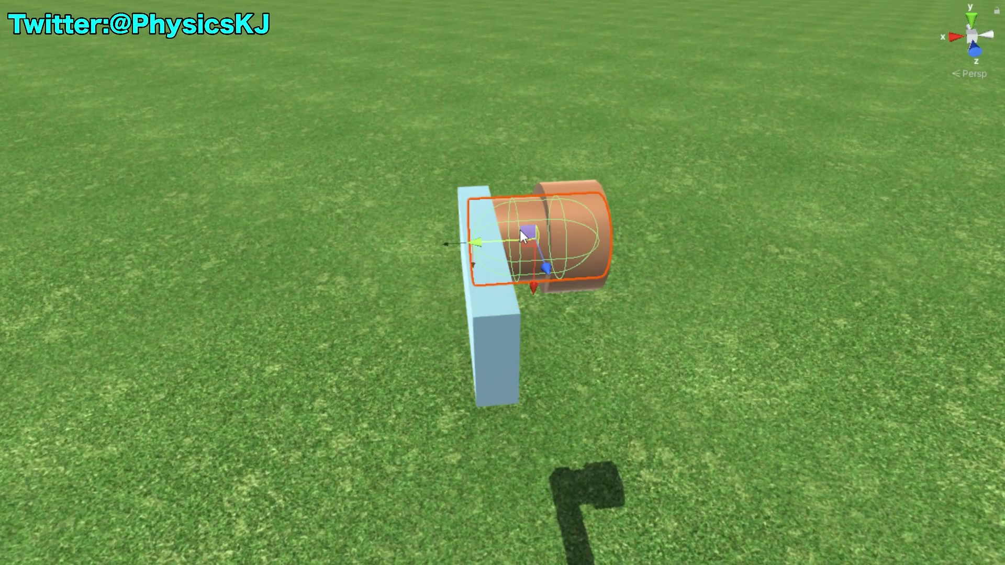
{"action": "left_click_drag", "start_coordinate": [457, 286], "coordinate": [586, 309], "text": "alt"}
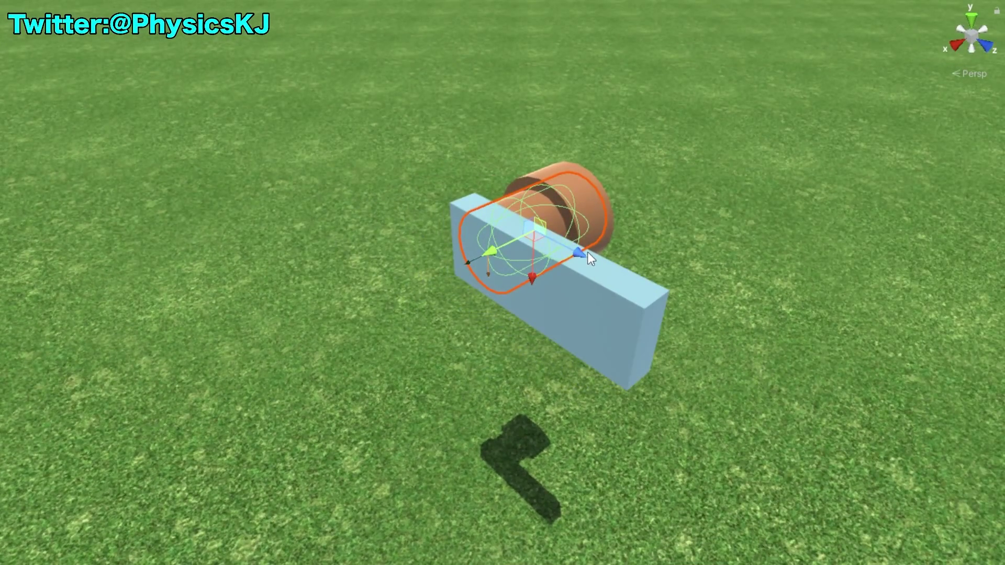
{"action": "mouse_move", "coordinate": [588, 254]}
{"action": "left_mouse_down"}
{"action": "mouse_move", "coordinate": [696, 340]}
{"action": "mouse_move", "coordinate": [320, 361]}
{"action": "mouse_move", "coordinate": [346, 357]}
{"action": "left_mouse_up"}
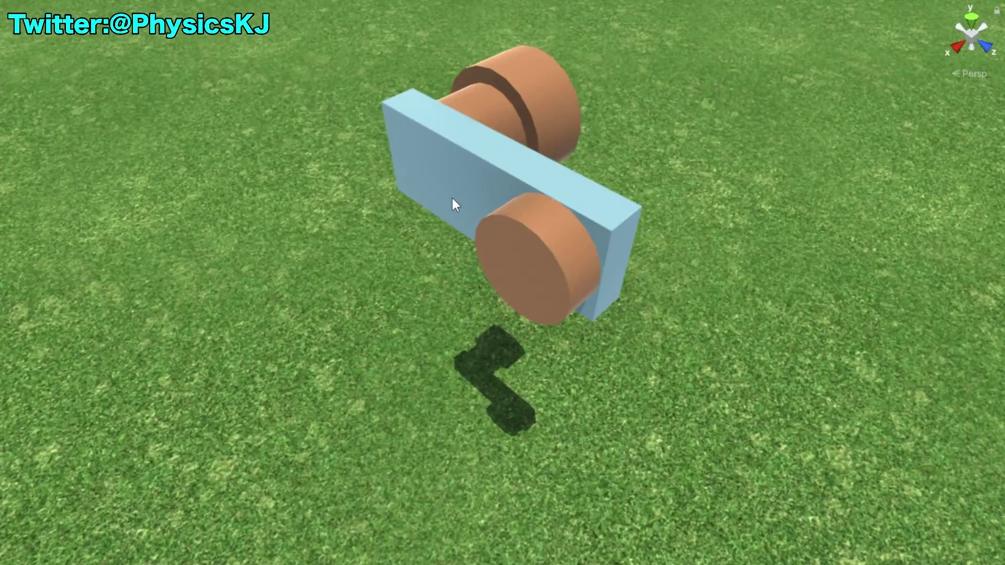
Duplicate the light-blue plate and move the copy down-left beside the original
{"action": "left_click", "coordinate": [452, 198]}
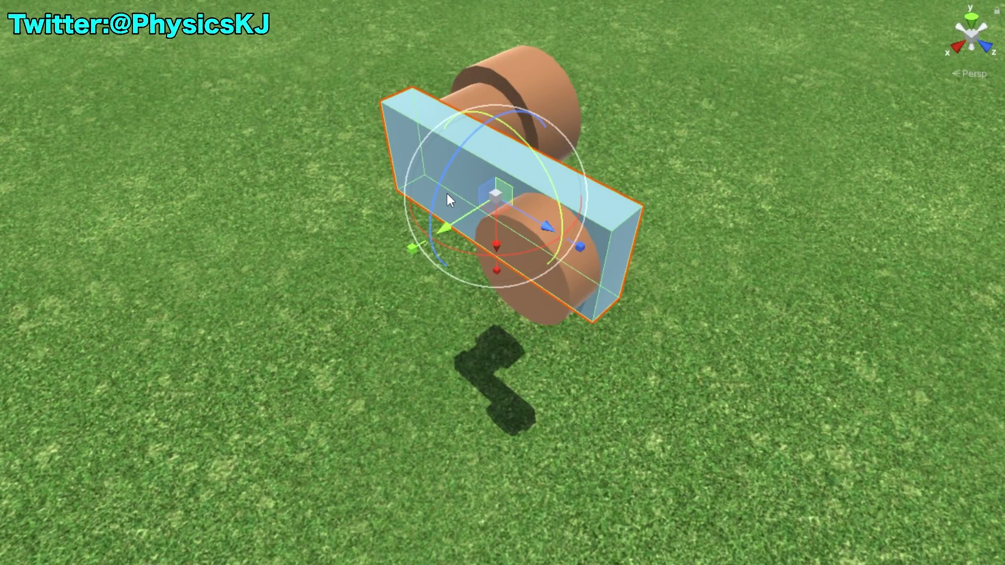
{"action": "key", "text": "w"}
{"action": "left_click_drag", "start_coordinate": [438, 235], "coordinate": [397, 261]}
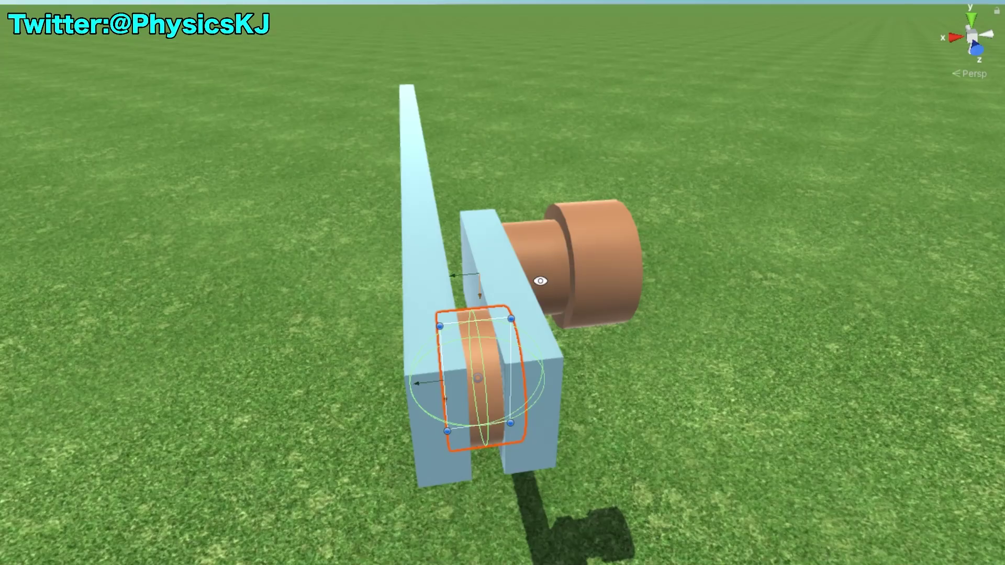
Select the plate, copper disc and wedge-shaped bar in turn to align the arm's joint
{"action": "left_click_drag", "start_coordinate": [540, 281], "coordinate": [557, 231], "text": "alt"}
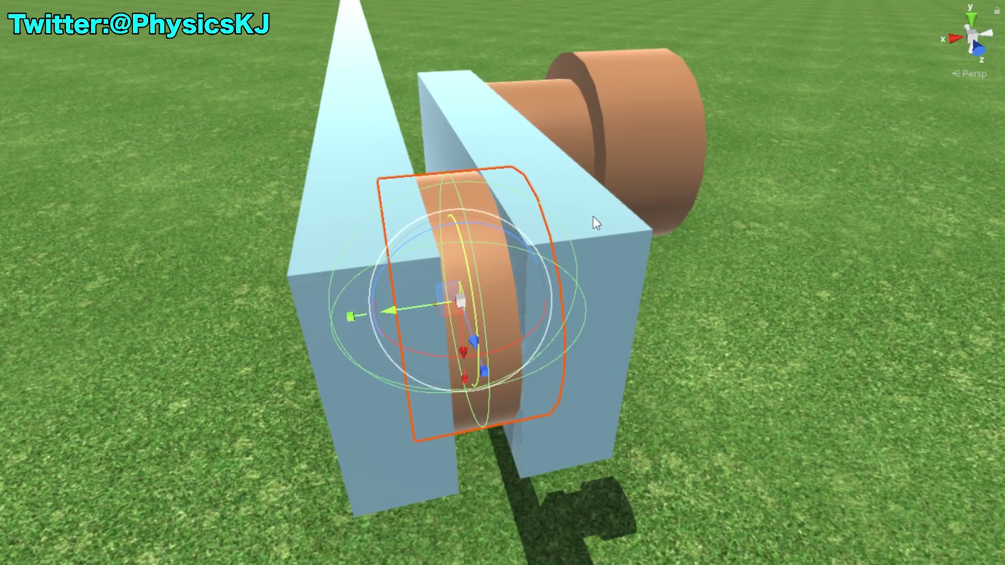
{"action": "left_click", "coordinate": [592, 217]}
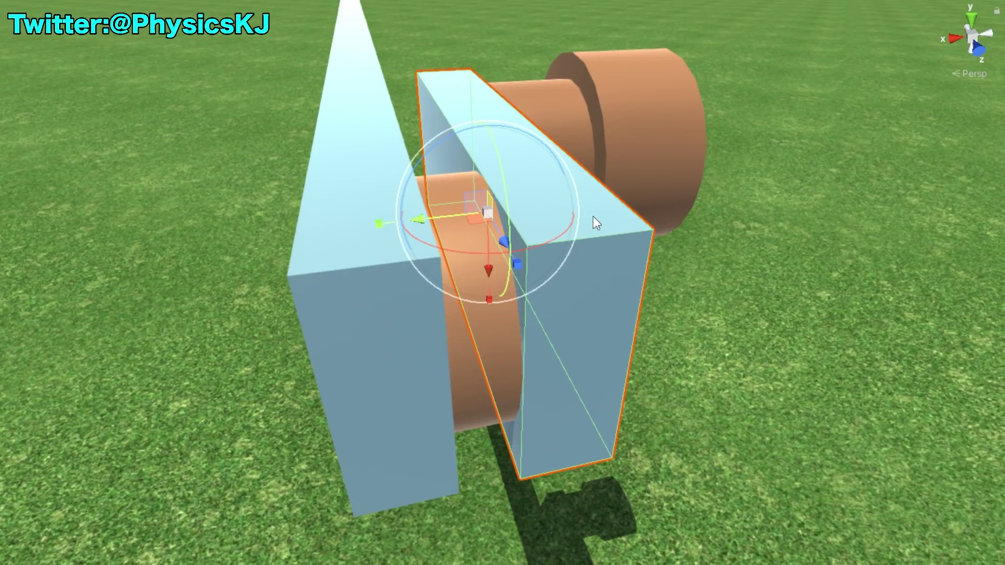
{"action": "left_click", "coordinate": [486, 360]}
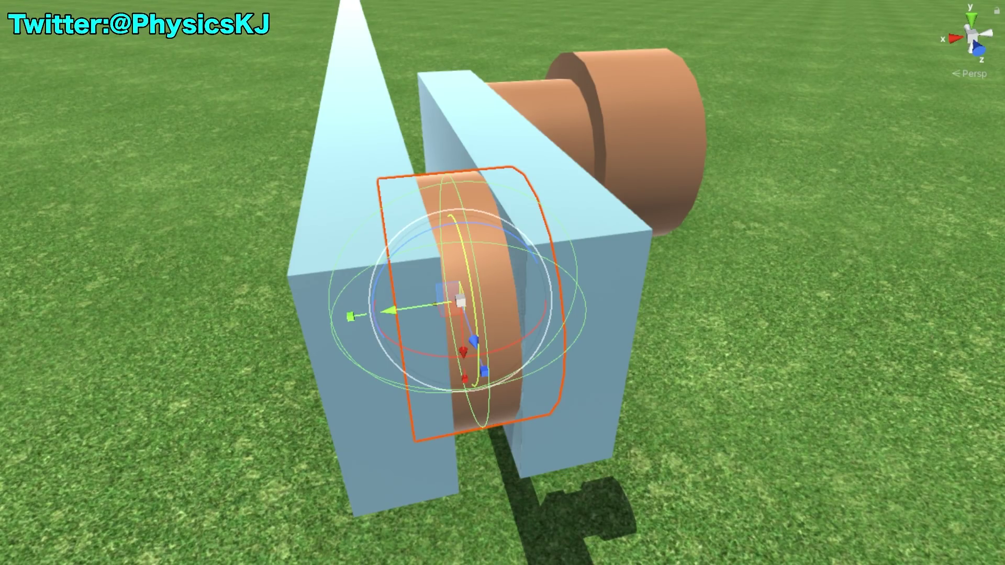
{"action": "left_click", "coordinate": [381, 154]}
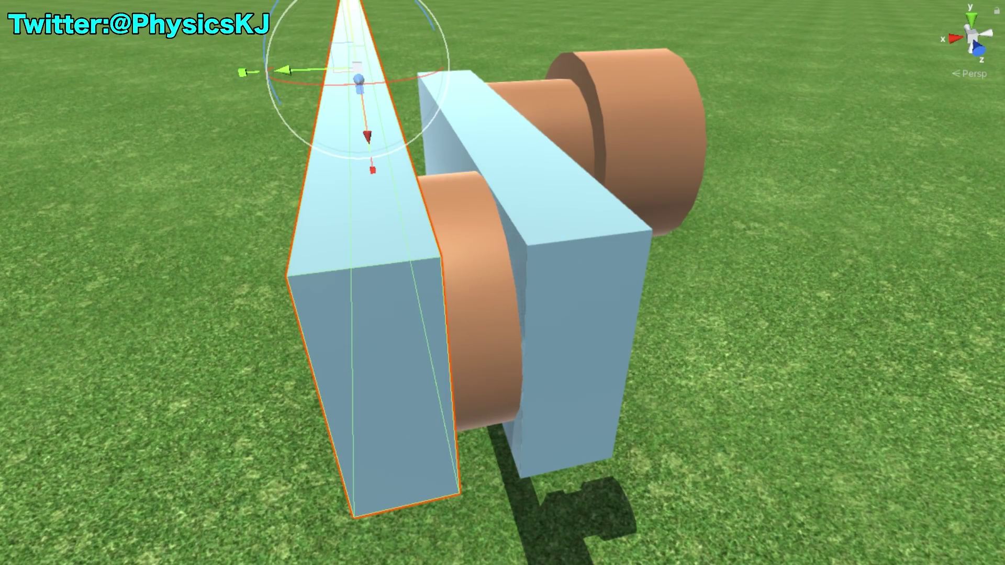
{"action": "left_click", "coordinate": [476, 314]}
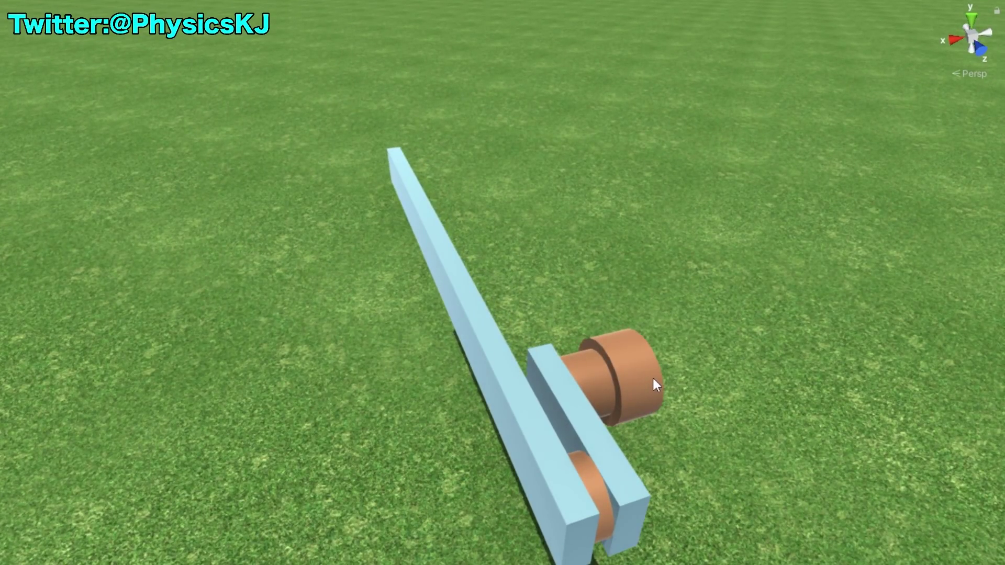
{"action": "left_click", "coordinate": [652, 376]}
In the Right view, move the long light-blue bar left and up toward the copper disc
{"action": "mouse_move", "coordinate": [667, 327]}
{"action": "left_mouse_down", "text": "alt"}
{"action": "mouse_move", "coordinate": [409, 215]}
{"action": "mouse_move", "coordinate": [397, 220]}
{"action": "left_mouse_up", "text": "alt"}
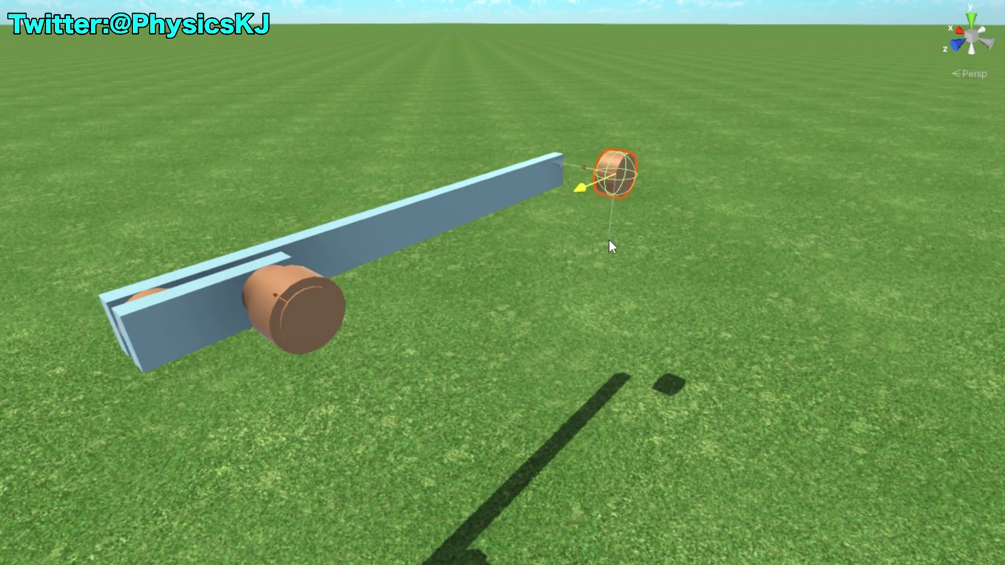
{"action": "mouse_move", "coordinate": [608, 240]}
{"action": "left_mouse_down", "text": "alt"}
{"action": "mouse_move", "coordinate": [571, 233]}
{"action": "mouse_move", "coordinate": [433, 253]}
{"action": "mouse_move", "coordinate": [572, 194]}
{"action": "left_mouse_up", "text": "alt"}
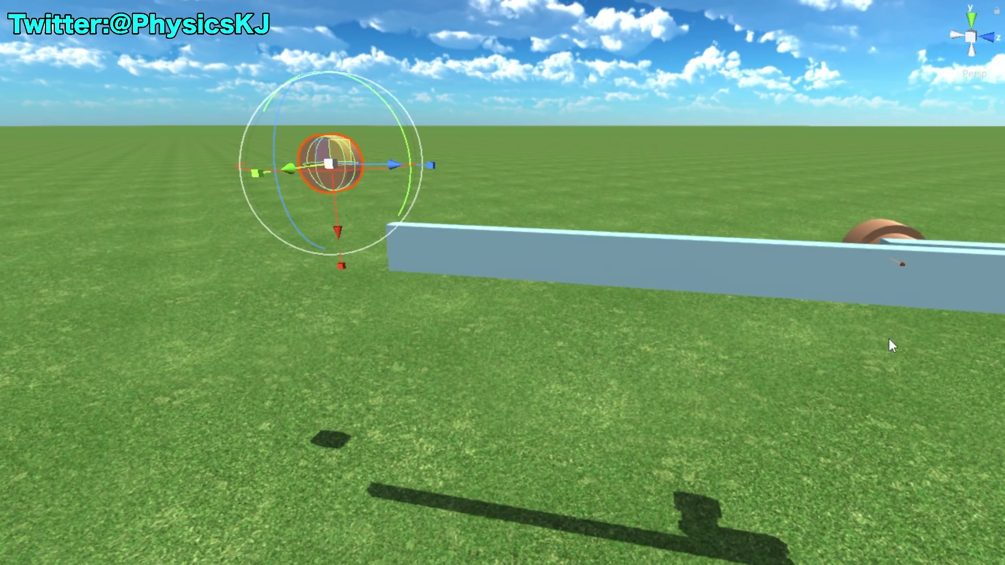
{"action": "left_click", "coordinate": [516, 310]}
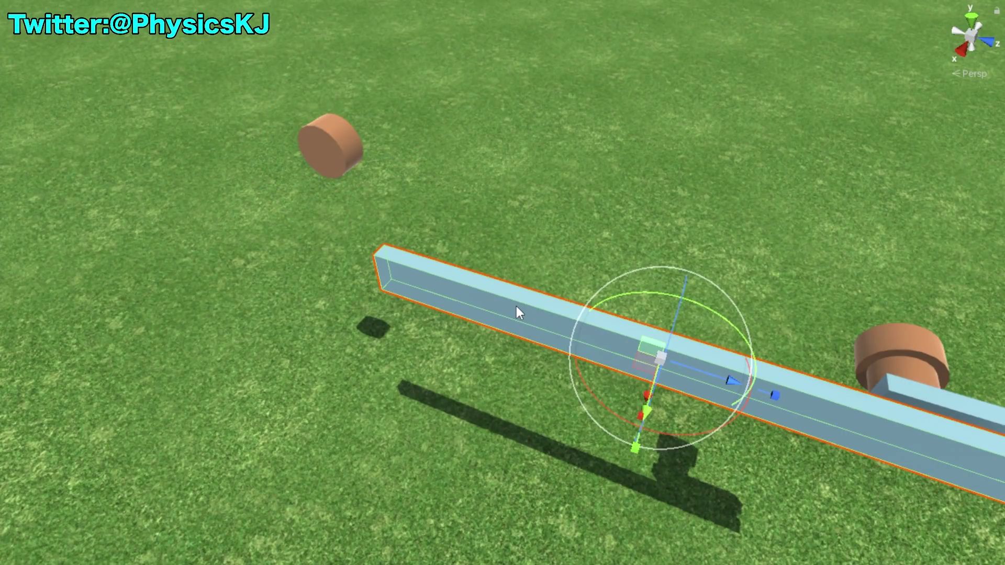
{"action": "left_click_drag", "start_coordinate": [583, 291], "coordinate": [517, 284], "text": "alt"}
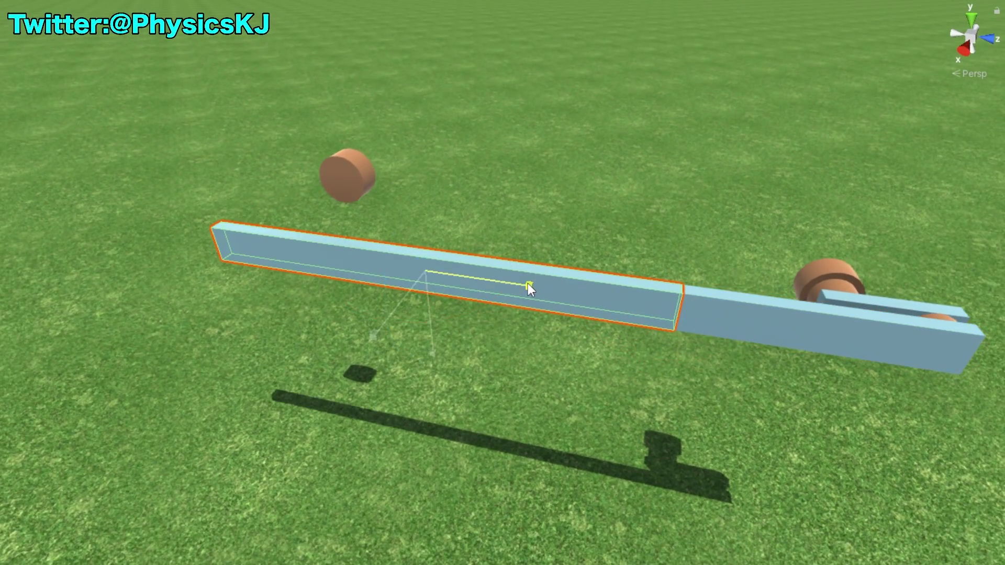
{"action": "key", "text": "y"}
{"action": "mouse_move", "coordinate": [401, 265]}
{"action": "left_mouse_down", "text": "alt"}
{"action": "mouse_move", "coordinate": [331, 224]}
{"action": "mouse_move", "coordinate": [596, 210]}
{"action": "left_mouse_up", "text": "alt"}
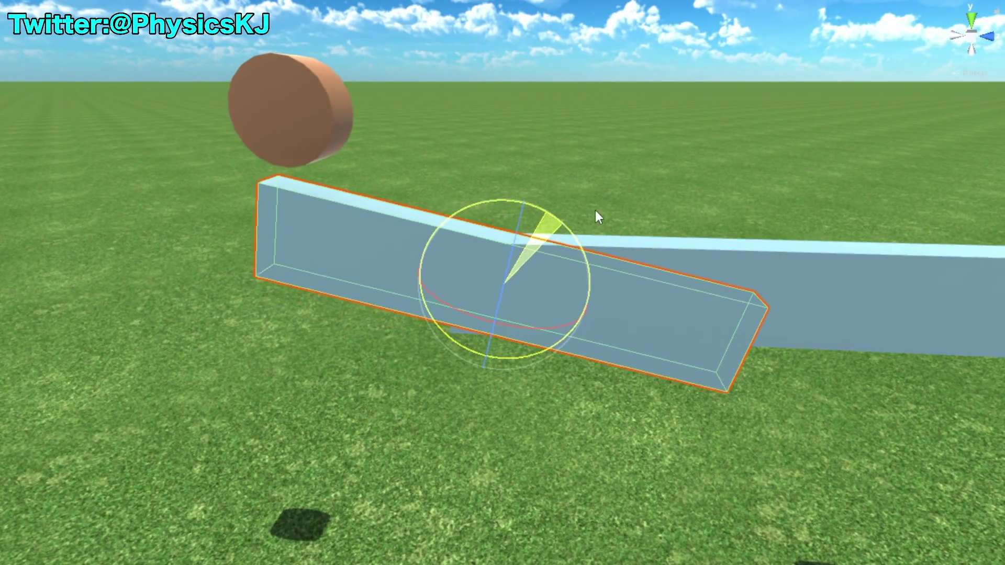
{"action": "left_click", "coordinate": [972, 45]}
{"action": "left_click_drag", "start_coordinate": [590, 314], "coordinate": [435, 251]}
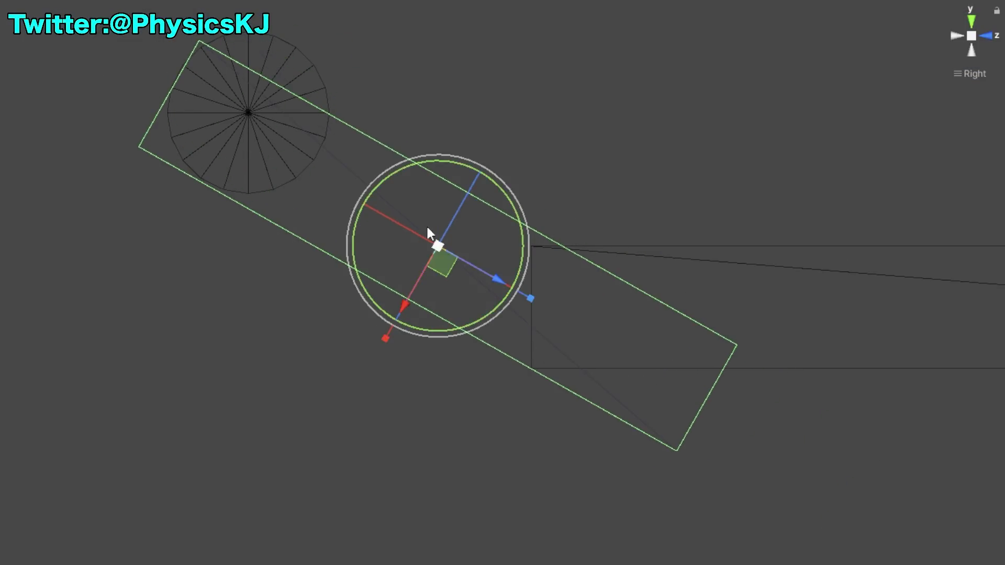
Shorten the link bar from its right end with the Rect tool
{"action": "key", "text": "t"}
{"action": "left_click_drag", "start_coordinate": [706, 398], "coordinate": [625, 346]}
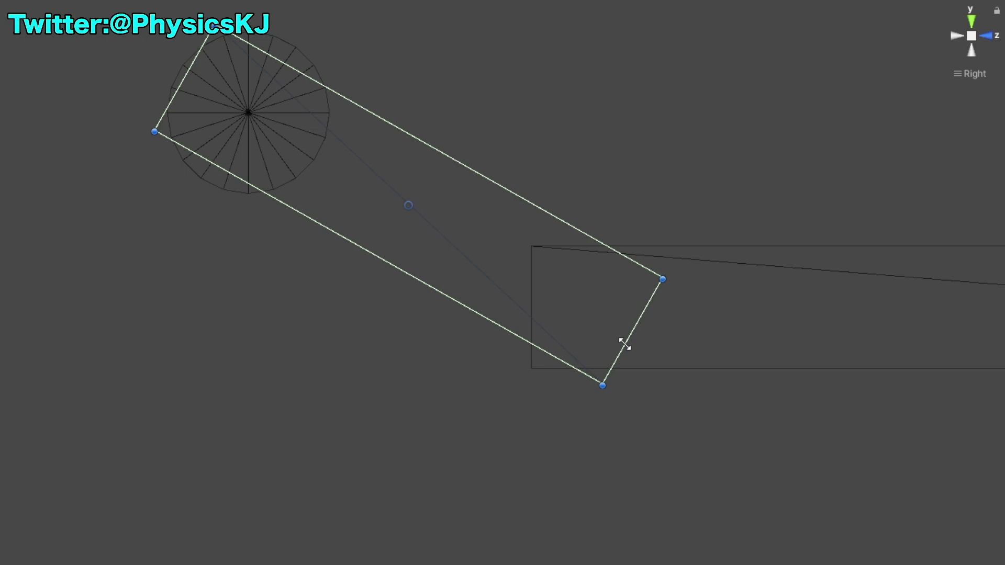
{"action": "mouse_move", "coordinate": [408, 223]}
{"action": "left_mouse_down", "text": "alt"}
{"action": "mouse_move", "coordinate": [488, 188]}
{"action": "mouse_move", "coordinate": [611, 357]}
{"action": "left_mouse_up", "text": "alt"}
{"action": "key", "text": "w"}
{"action": "key", "text": "y"}
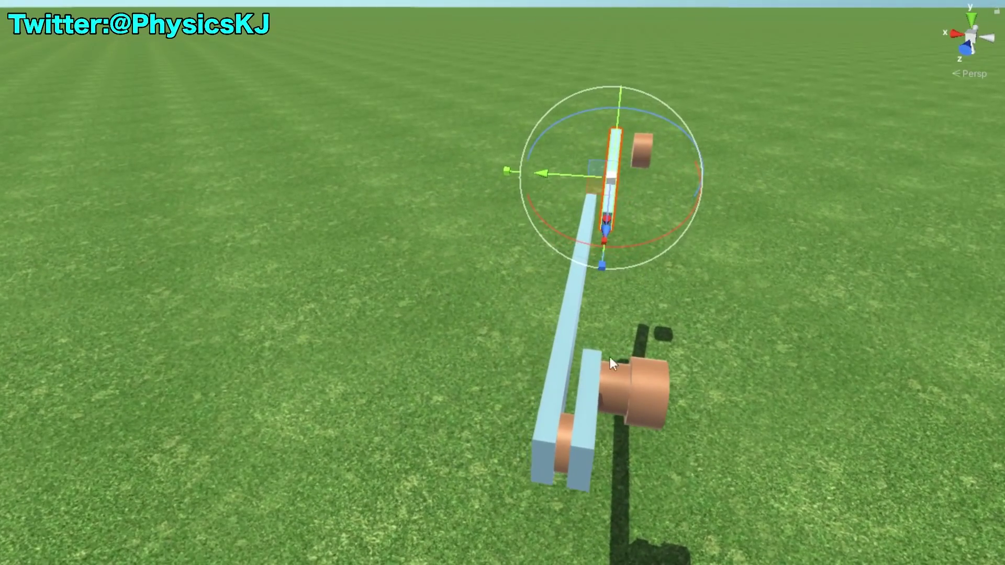
{"action": "left_click", "coordinate": [566, 426]}
Slide the small connector part along the long bar and frame it
{"action": "left_click_drag", "start_coordinate": [619, 363], "coordinate": [218, 404], "text": "alt"}
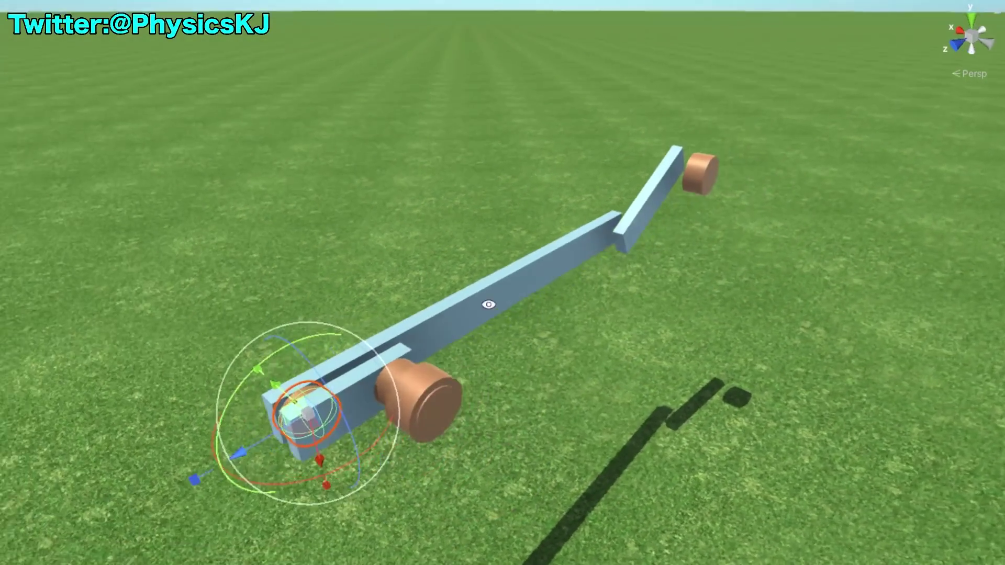
{"action": "mouse_move", "coordinate": [177, 438]}
{"action": "left_mouse_down"}
{"action": "mouse_move", "coordinate": [535, 362]}
{"action": "mouse_move", "coordinate": [602, 337]}
{"action": "left_mouse_up"}
{"action": "key", "text": "f"}
{"action": "mouse_move", "coordinate": [745, 237]}
{"action": "left_mouse_down", "text": "alt"}
{"action": "mouse_move", "coordinate": [805, 289]}
{"action": "mouse_move", "coordinate": [339, 62]}
{"action": "left_mouse_up", "text": "alt"}
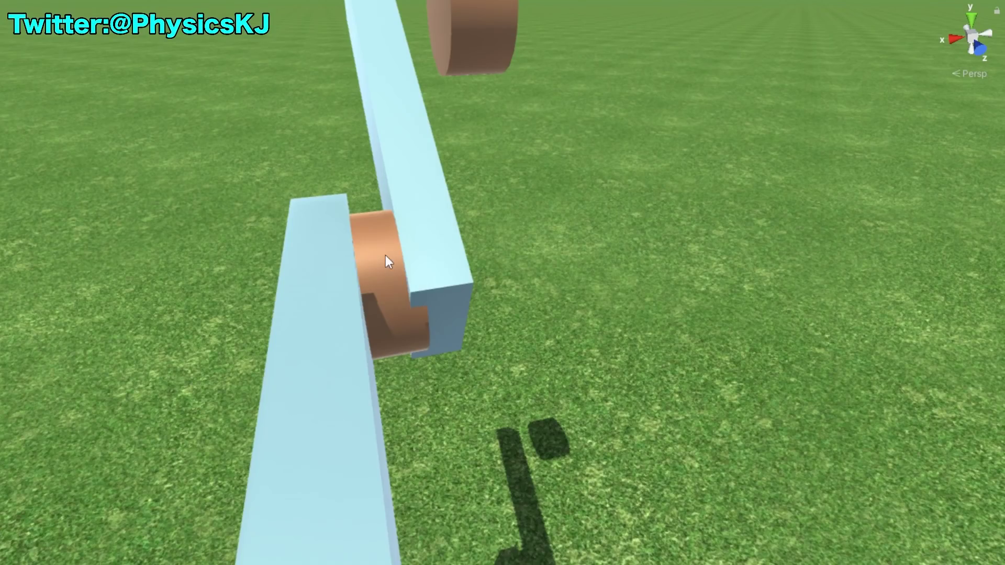
Select the copper pivot and the upper and lower-left beams, then zoom in on their joint
{"action": "left_click", "coordinate": [385, 256]}
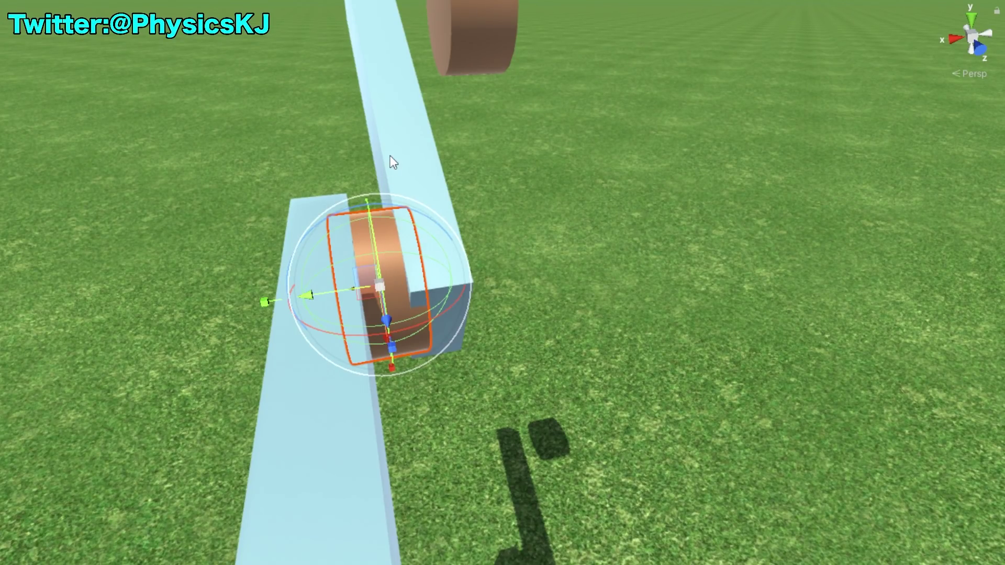
{"action": "left_click", "coordinate": [394, 141]}
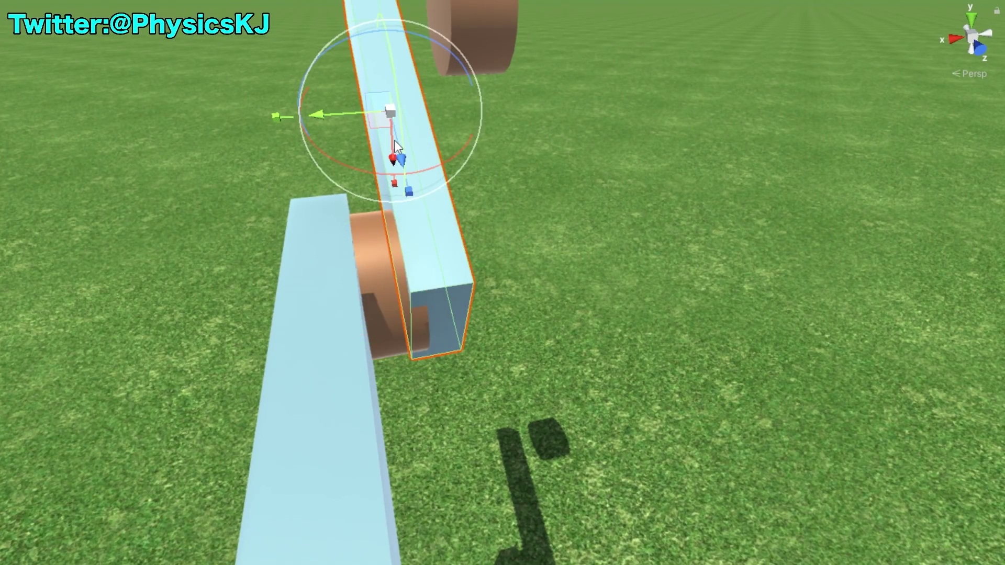
{"action": "left_click", "coordinate": [326, 333]}
{"action": "left_click_drag", "start_coordinate": [382, 292], "coordinate": [479, 291], "text": "alt"}
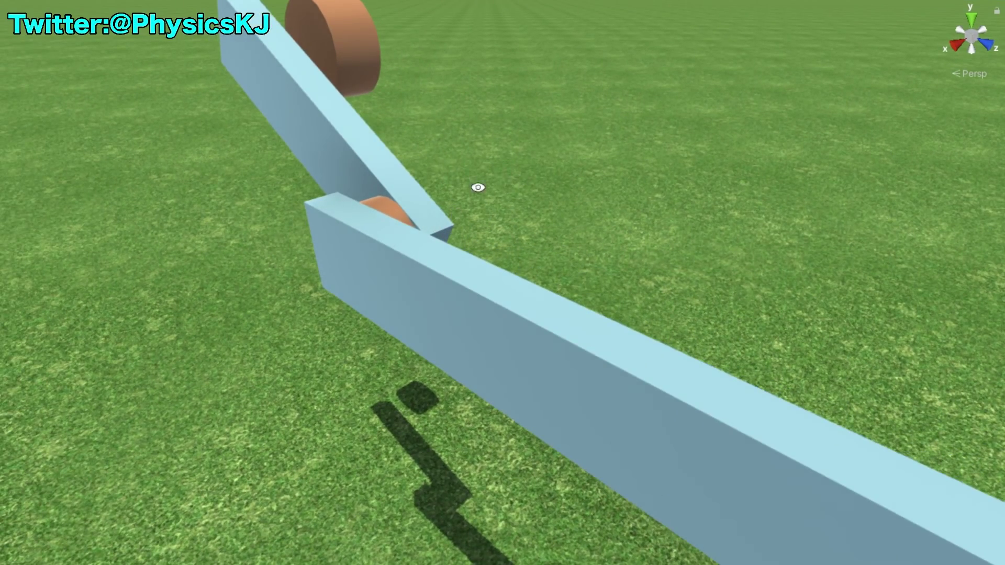
{"action": "left_click_drag", "start_coordinate": [478, 187], "coordinate": [637, 207], "text": "alt"}
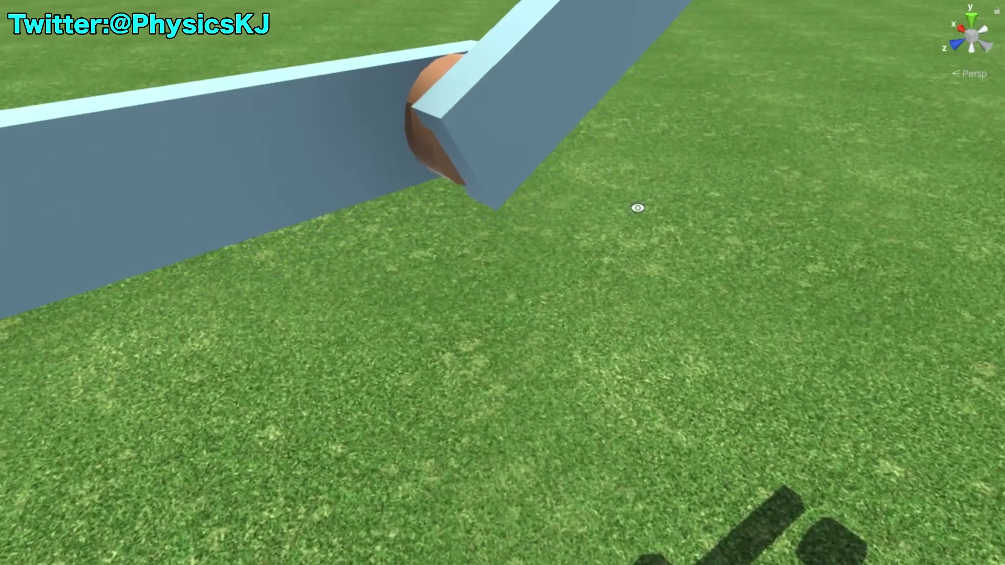
{"action": "middle_click_drag", "start_coordinate": [637, 207], "coordinate": [651, 325]}
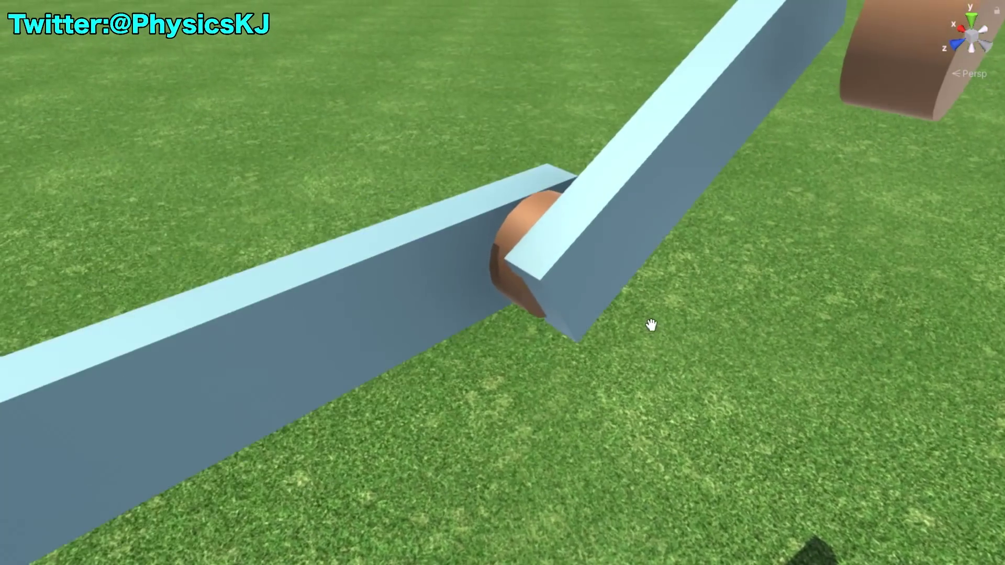
{"action": "mouse_move", "coordinate": [651, 325]}
{"action": "left_mouse_down", "text": "alt"}
{"action": "mouse_move", "coordinate": [448, 298]}
{"action": "mouse_move", "coordinate": [445, 258]}
{"action": "mouse_move", "coordinate": [450, 271]}
{"action": "mouse_move", "coordinate": [434, 239]}
{"action": "left_mouse_up", "text": "alt"}
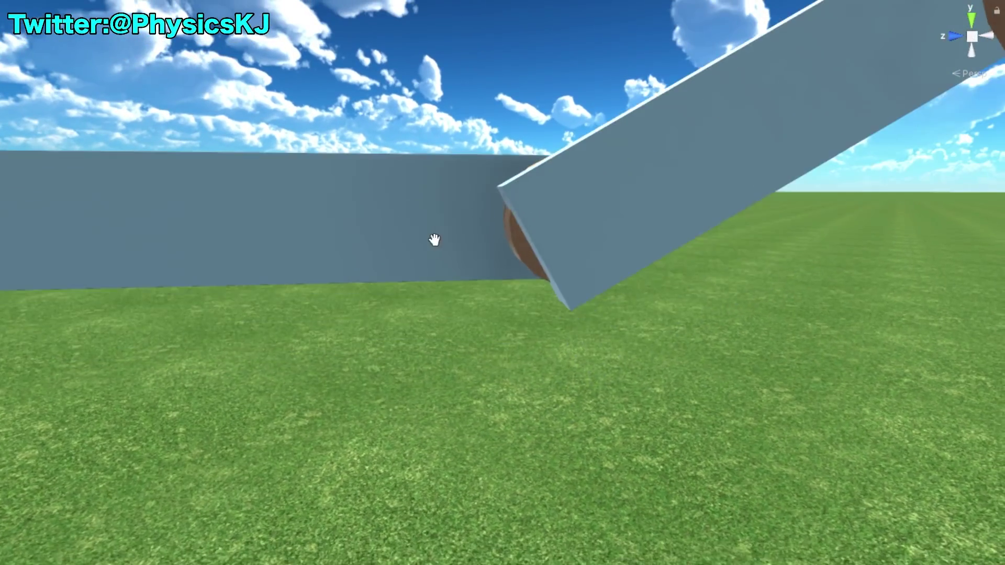
{"action": "scroll", "coordinate": [435, 240], "scroll_direction": "up", "scroll_amount": 2}
Inspect the beam joint from above and below, ending on the slanted light-blue beam
{"action": "left_click", "coordinate": [612, 231]}
{"action": "left_click", "coordinate": [881, 249]}
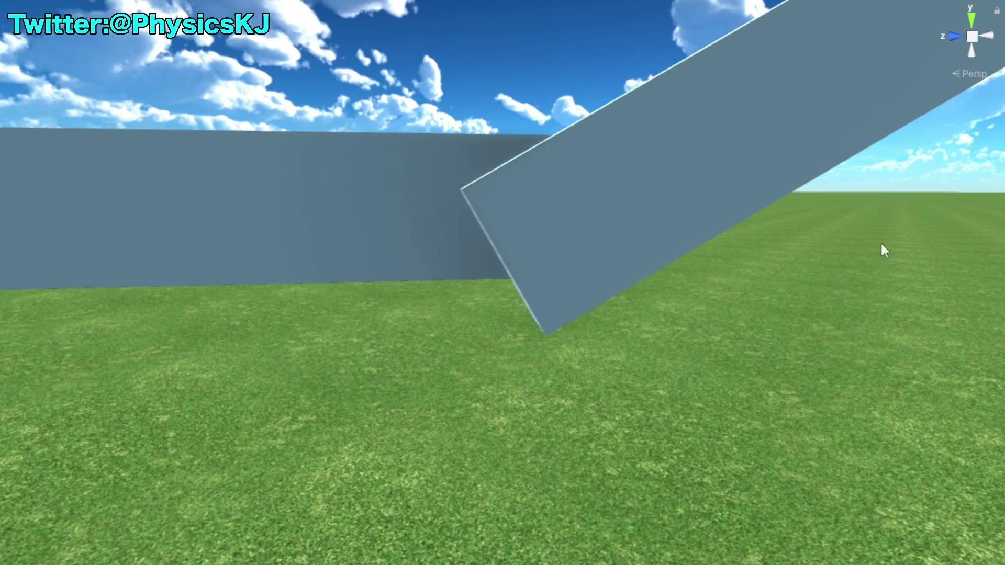
{"action": "mouse_move", "coordinate": [882, 249]}
{"action": "left_mouse_down", "text": "alt"}
{"action": "mouse_move", "coordinate": [650, 200]}
{"action": "mouse_move", "coordinate": [534, 249]}
{"action": "mouse_move", "coordinate": [441, 261]}
{"action": "mouse_move", "coordinate": [709, 422]}
{"action": "mouse_move", "coordinate": [767, 262]}
{"action": "mouse_move", "coordinate": [743, 177]}
{"action": "left_mouse_up", "text": "alt"}
{"action": "mouse_move", "coordinate": [742, 178]}
{"action": "right_mouse_down", "text": "alt"}
{"action": "mouse_move", "coordinate": [453, 238]}
{"action": "mouse_move", "coordinate": [619, 292]}
{"action": "right_mouse_up", "text": "alt"}
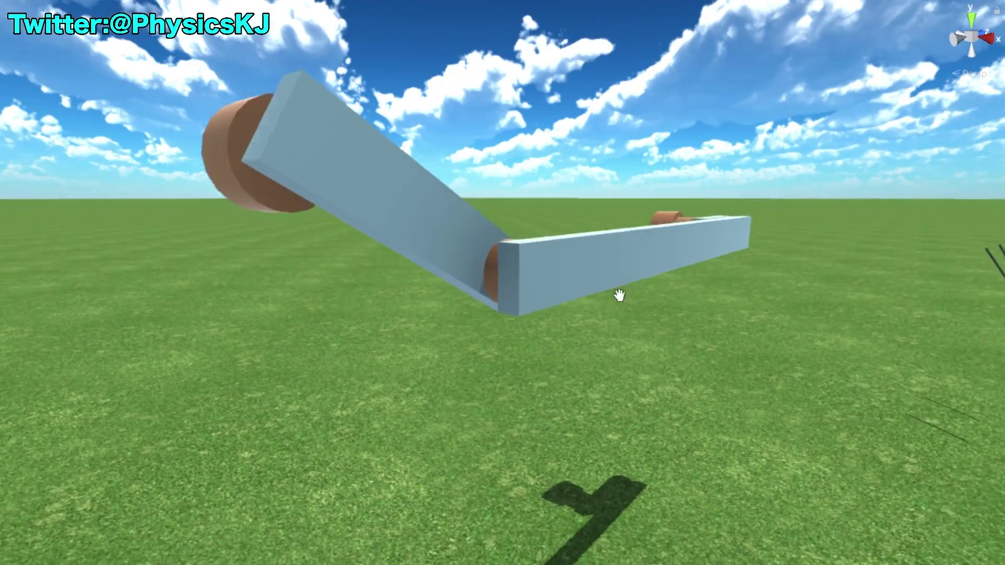
{"action": "mouse_move", "coordinate": [620, 292]}
{"action": "left_mouse_down", "text": "alt"}
{"action": "mouse_move", "coordinate": [579, 307]}
{"action": "mouse_move", "coordinate": [606, 282]}
{"action": "mouse_move", "coordinate": [579, 314]}
{"action": "left_mouse_up", "text": "alt"}
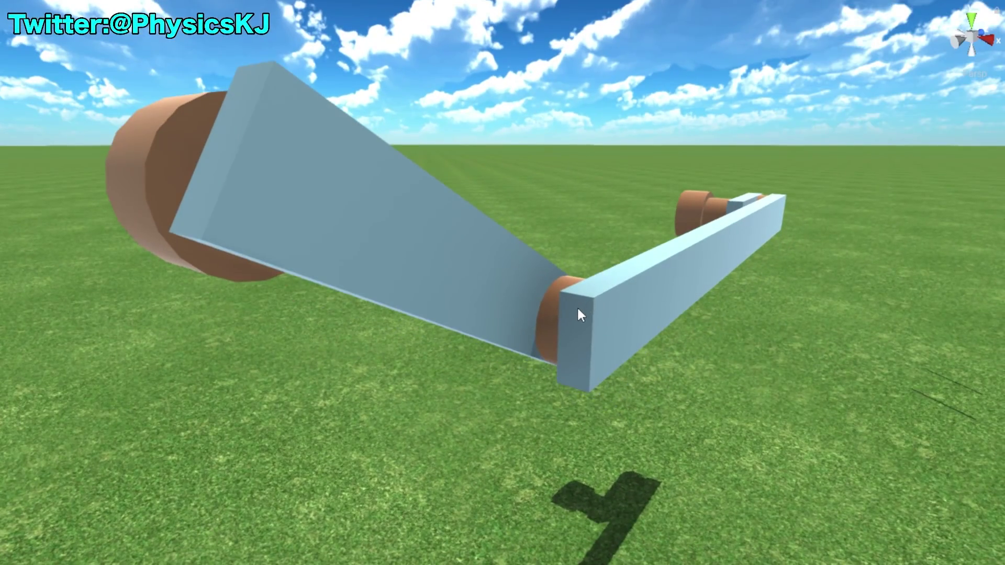
{"action": "left_click", "coordinate": [553, 325]}
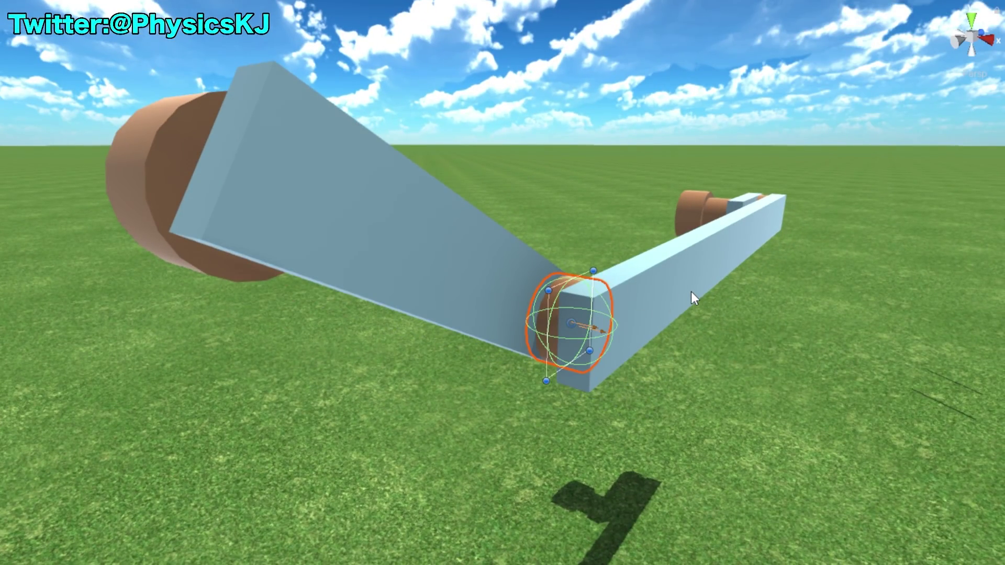
{"action": "mouse_move", "coordinate": [691, 291]}
{"action": "left_mouse_down", "text": "alt"}
{"action": "mouse_move", "coordinate": [605, 148]}
{"action": "mouse_move", "coordinate": [559, 268]}
{"action": "left_mouse_up", "text": "alt"}
{"action": "left_click", "coordinate": [522, 315]}
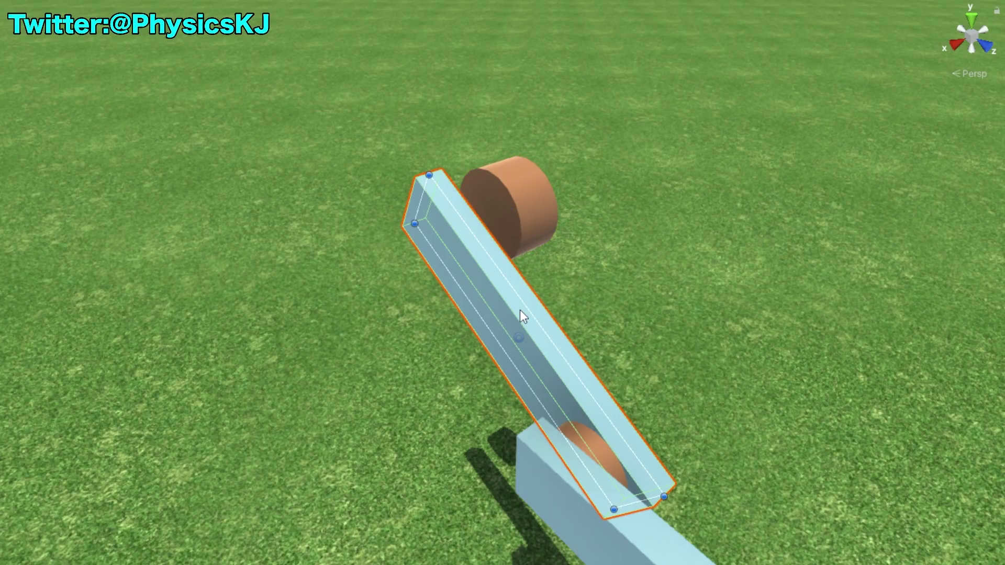
Drag the slanted beam's top edge upward twice to make a tall upright arm
{"action": "key", "text": "y"}
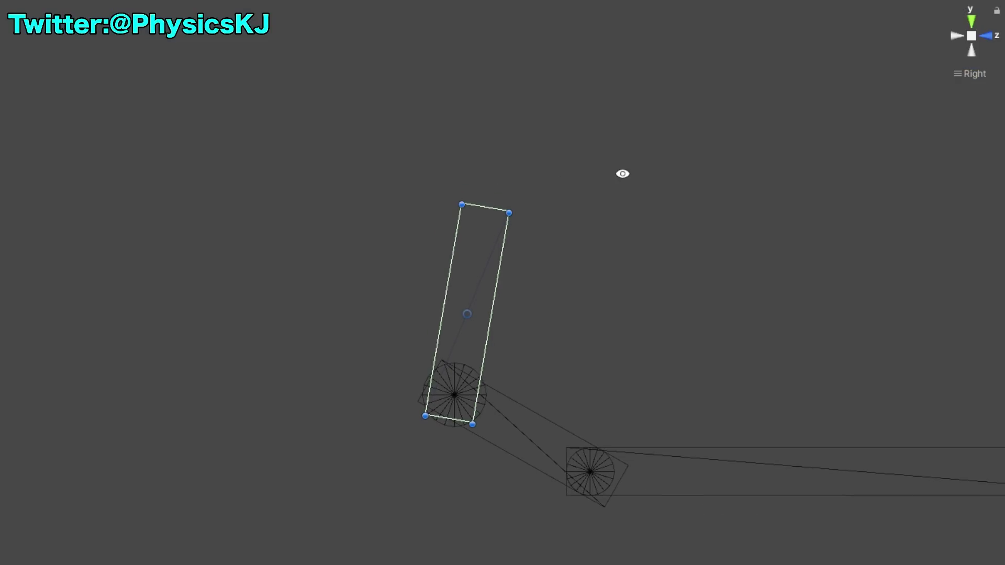
{"action": "scroll", "coordinate": [388, 299], "scroll_direction": "down", "scroll_amount": 3}
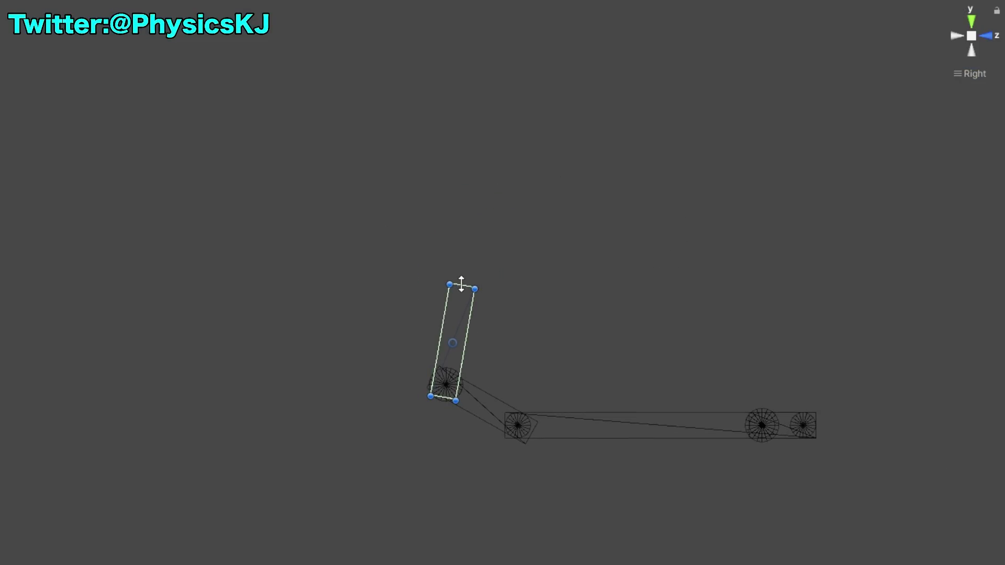
{"action": "left_click_drag", "start_coordinate": [463, 282], "coordinate": [612, 6]}
{"action": "scroll", "coordinate": [545, 170], "scroll_direction": "down", "scroll_amount": 2}
{"action": "middle_click_drag", "start_coordinate": [545, 170], "coordinate": [600, 295]}
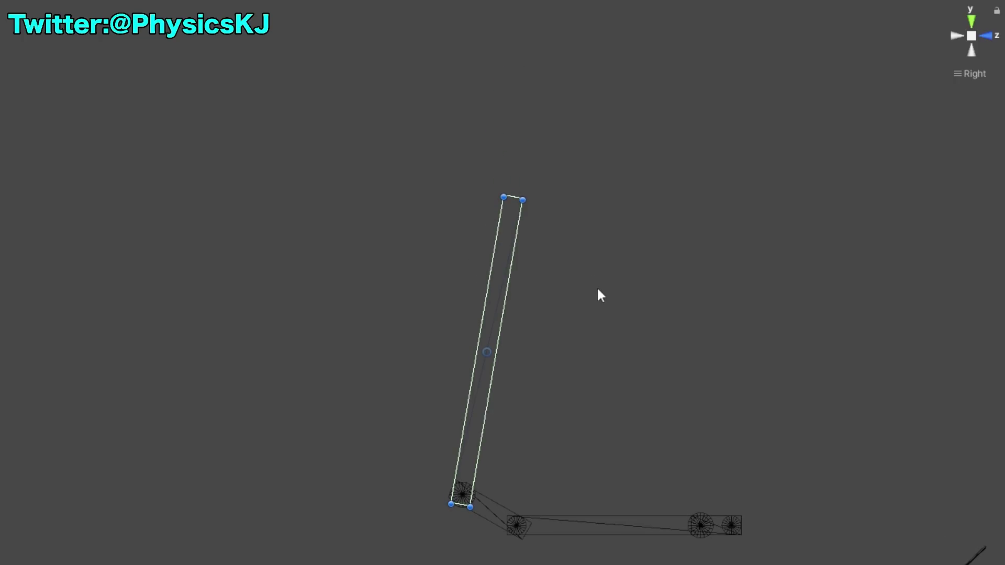
{"action": "left_click_drag", "start_coordinate": [514, 198], "coordinate": [584, 47]}
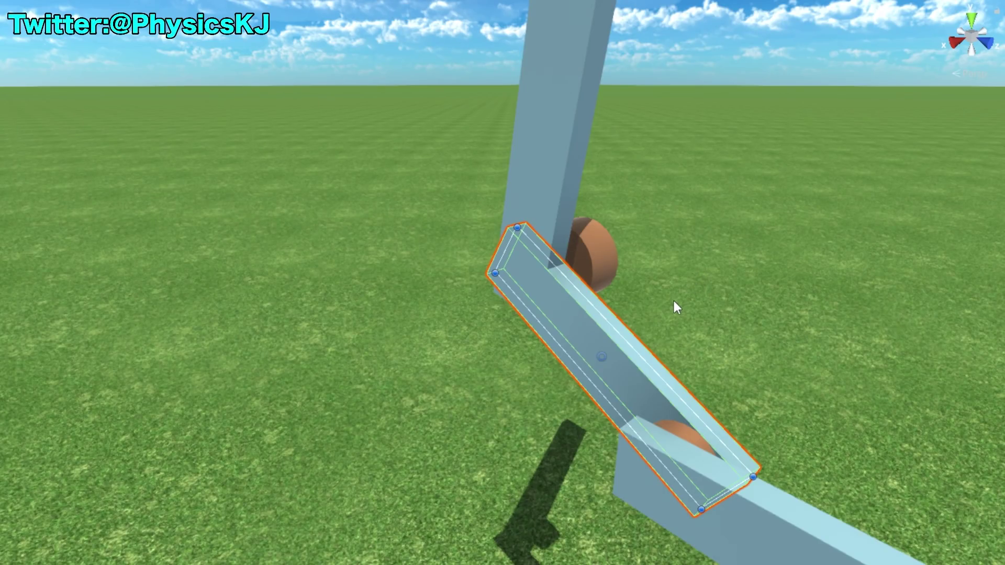
Slide the copper pivot cylinder toward the upright beam so it sits at the bend
{"action": "left_click", "coordinate": [601, 263]}
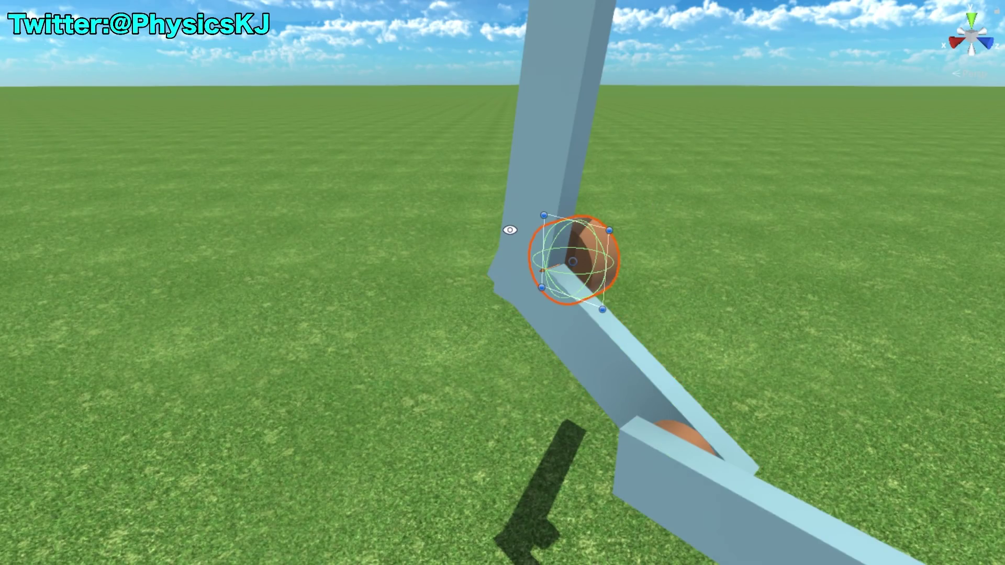
{"action": "left_click_drag", "start_coordinate": [601, 263], "coordinate": [803, 181], "text": "alt"}
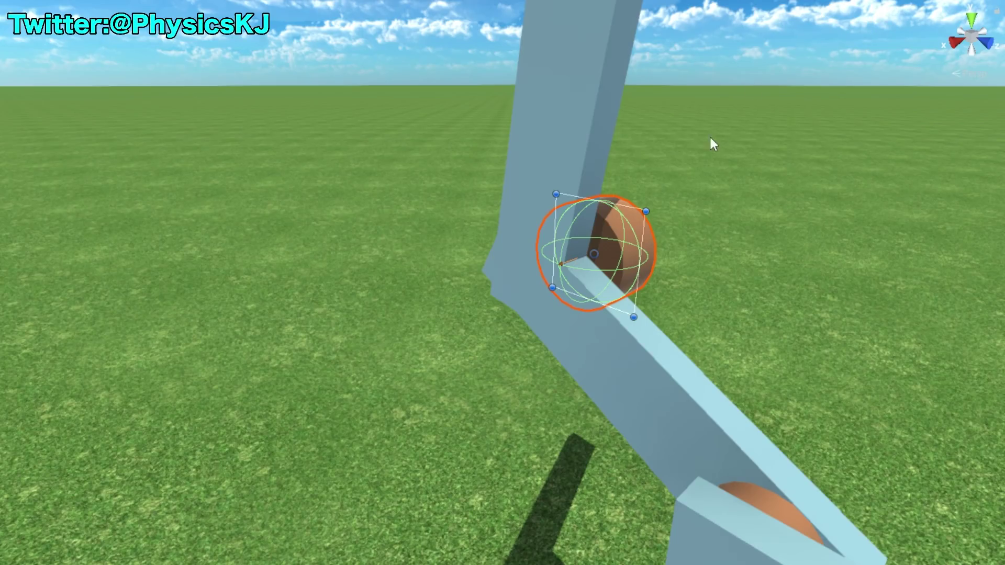
{"action": "left_click_drag", "start_coordinate": [710, 139], "coordinate": [271, 70], "text": "alt"}
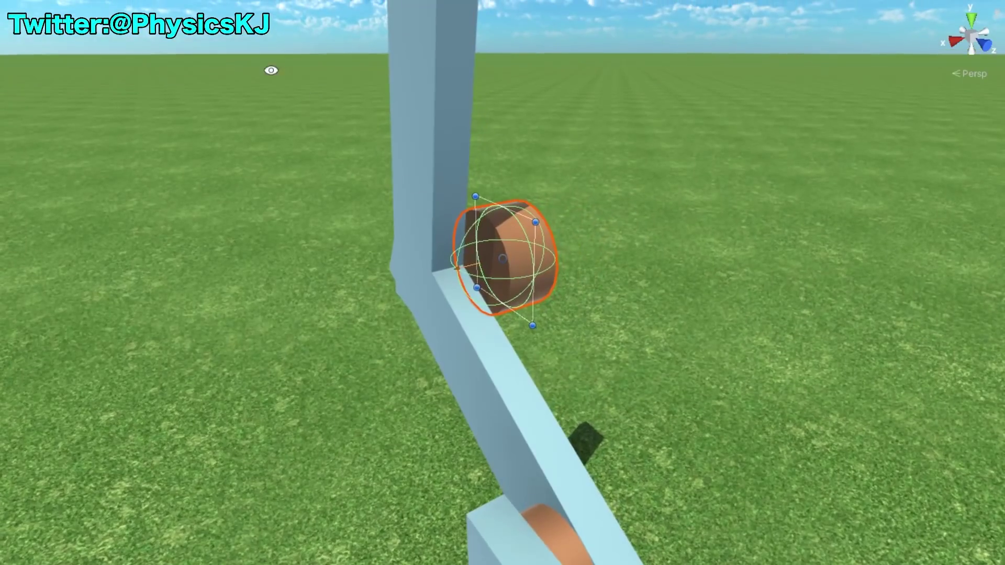
{"action": "mouse_move", "coordinate": [403, 128]}
{"action": "left_mouse_down", "text": "alt"}
{"action": "mouse_move", "coordinate": [322, 360]}
{"action": "mouse_move", "coordinate": [547, 221]}
{"action": "left_mouse_up", "text": "alt"}
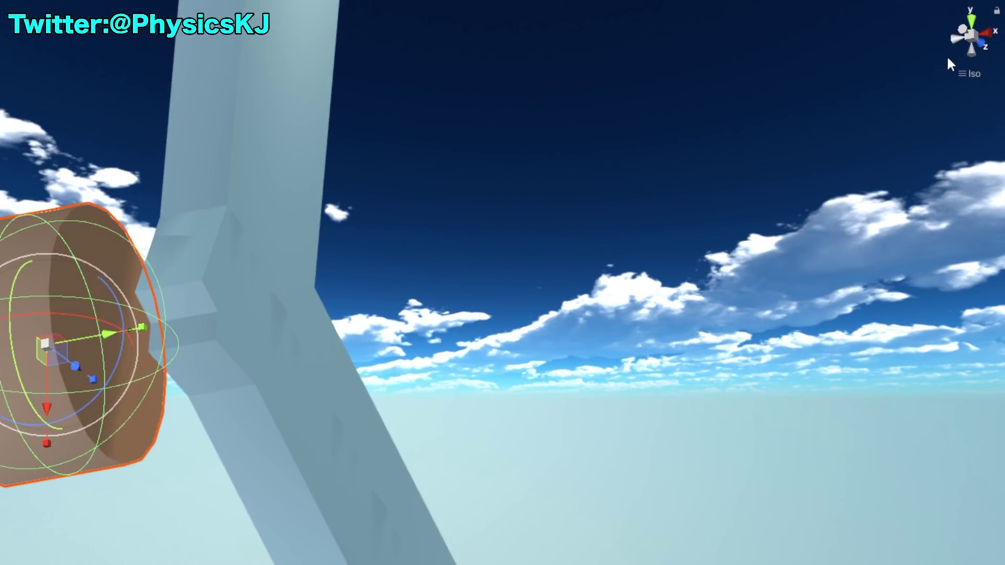
{"action": "left_click", "coordinate": [991, 35]}
{"action": "mouse_move", "coordinate": [435, 244]}
{"action": "left_mouse_down", "text": "alt"}
{"action": "mouse_move", "coordinate": [564, 271]}
{"action": "mouse_move", "coordinate": [529, 253]}
{"action": "left_mouse_up", "text": "alt"}
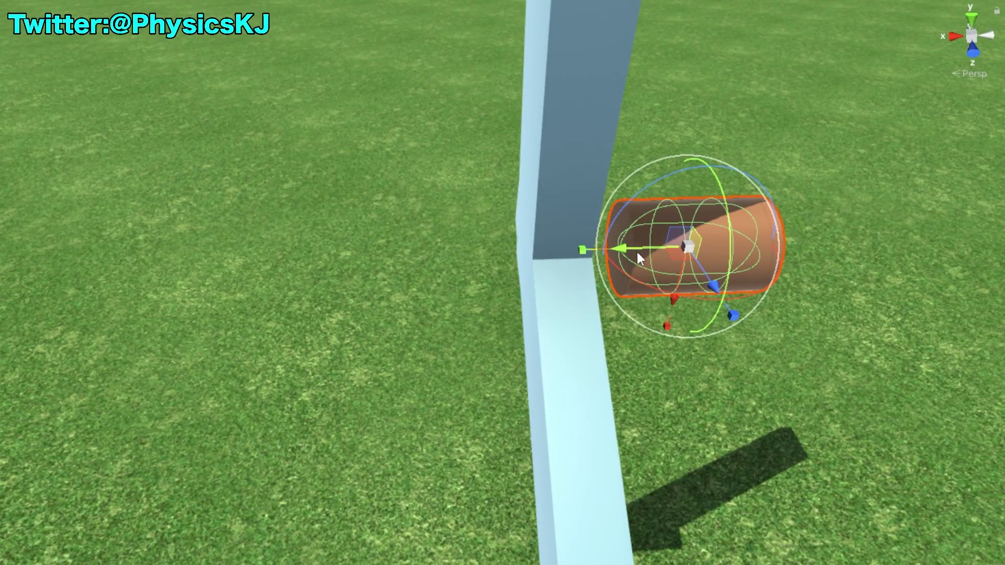
{"action": "mouse_move", "coordinate": [627, 250]}
{"action": "left_mouse_down"}
{"action": "mouse_move", "coordinate": [570, 273]}
{"action": "mouse_move", "coordinate": [425, 227]}
{"action": "left_mouse_up"}
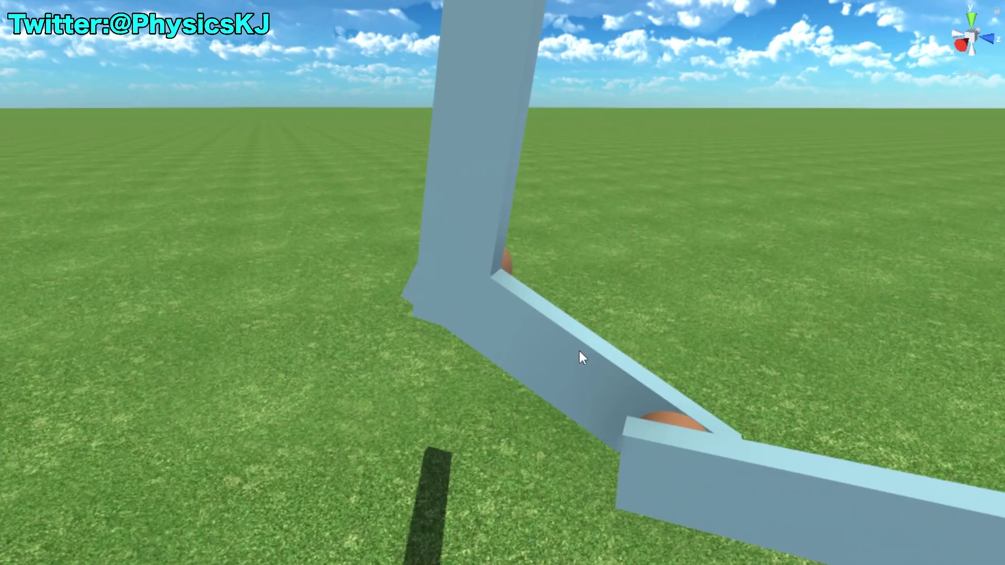
{"action": "left_click", "coordinate": [579, 349]}
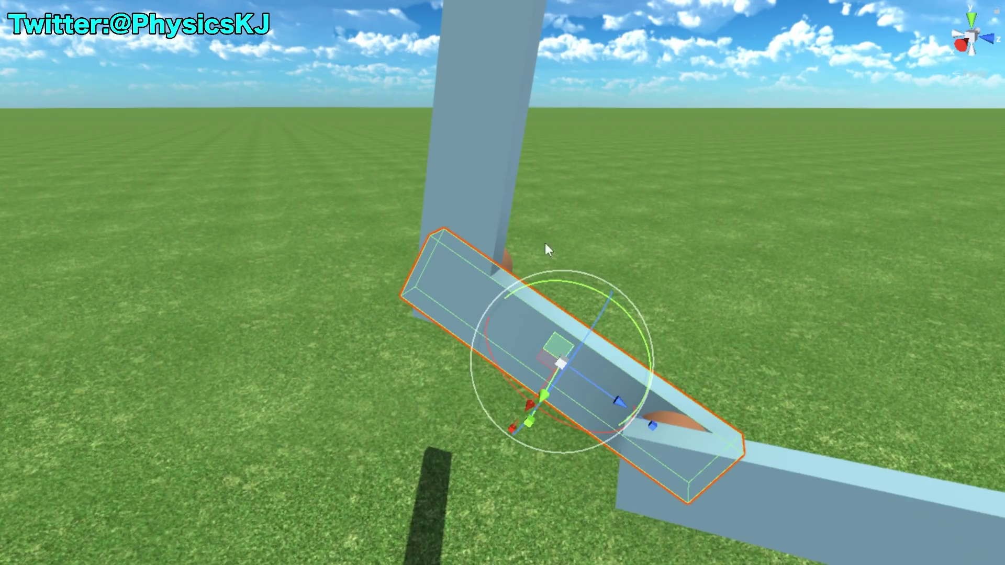
{"action": "left_click", "coordinate": [491, 111]}
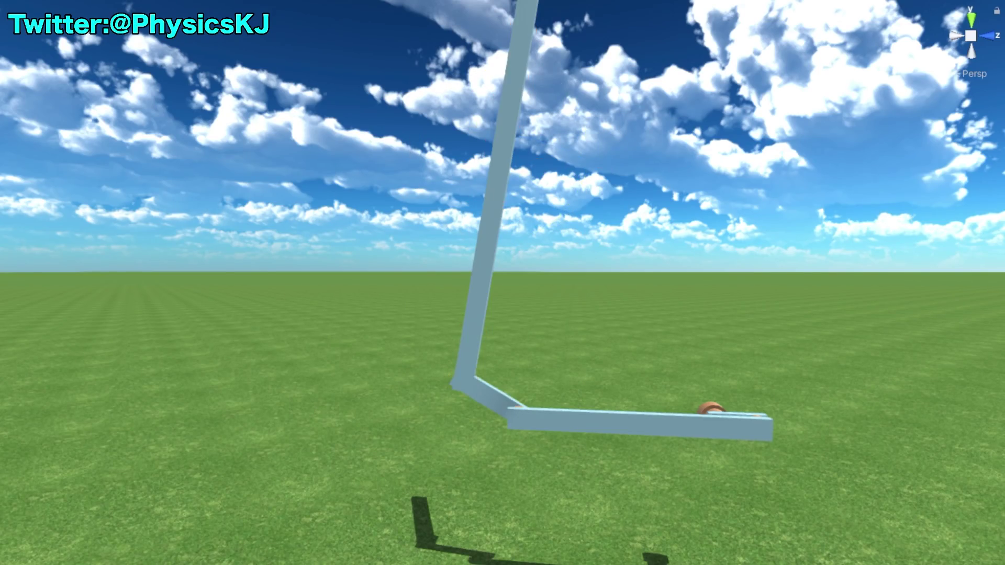
{"action": "mouse_move", "coordinate": [763, 295]}
{"action": "right_mouse_down"}
{"action": "mouse_move", "coordinate": [418, 382]}
{"action": "mouse_move", "coordinate": [478, 282]}
{"action": "mouse_move", "coordinate": [619, 258]}
{"action": "mouse_move", "coordinate": [670, 295]}
{"action": "right_mouse_up"}
{"action": "left_click", "coordinate": [586, 271]}
{"action": "mouse_move", "coordinate": [587, 272]}
{"action": "right_mouse_down"}
{"action": "mouse_move", "coordinate": [602, 153]}
{"action": "mouse_move", "coordinate": [541, 180]}
{"action": "mouse_move", "coordinate": [764, 189]}
{"action": "mouse_move", "coordinate": [715, 214]}
{"action": "right_mouse_up"}
{"action": "scroll", "coordinate": [733, 263], "scroll_direction": "up", "scroll_amount": 2}
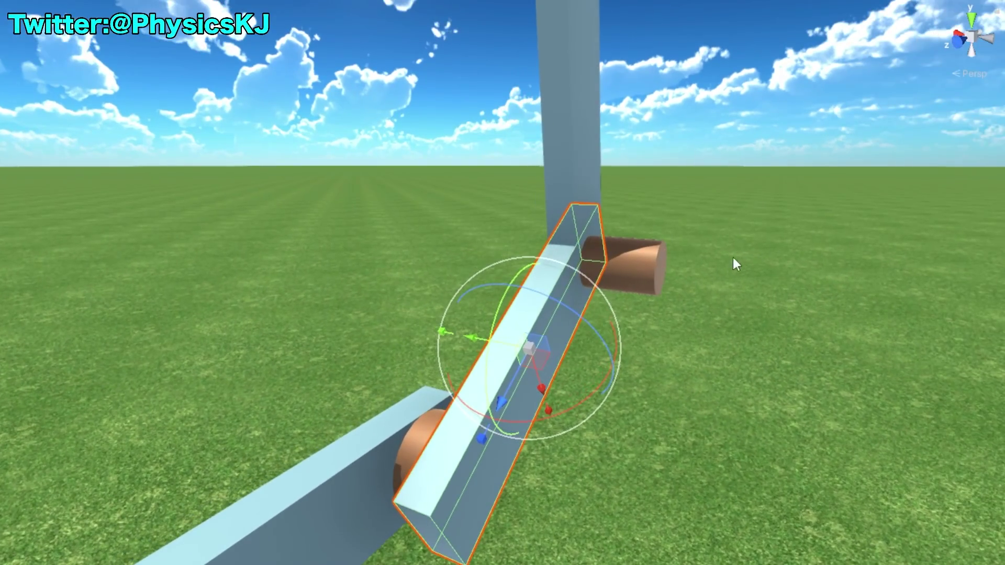
{"action": "left_click", "coordinate": [649, 268]}
{"action": "right_click_drag", "start_coordinate": [649, 268], "coordinate": [461, 266]}
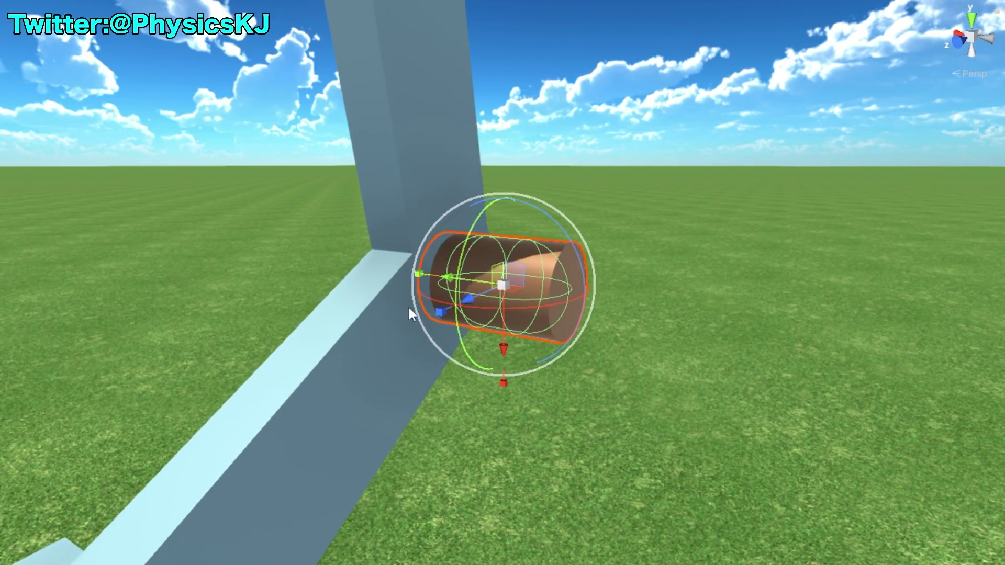
{"action": "scroll", "coordinate": [328, 347], "scroll_direction": "up", "scroll_amount": 3}
{"action": "mouse_move", "coordinate": [327, 348]}
{"action": "right_mouse_down"}
{"action": "mouse_move", "coordinate": [745, 330]}
{"action": "mouse_move", "coordinate": [493, 324]}
{"action": "mouse_move", "coordinate": [569, 298]}
{"action": "mouse_move", "coordinate": [676, 318]}
{"action": "right_mouse_up"}
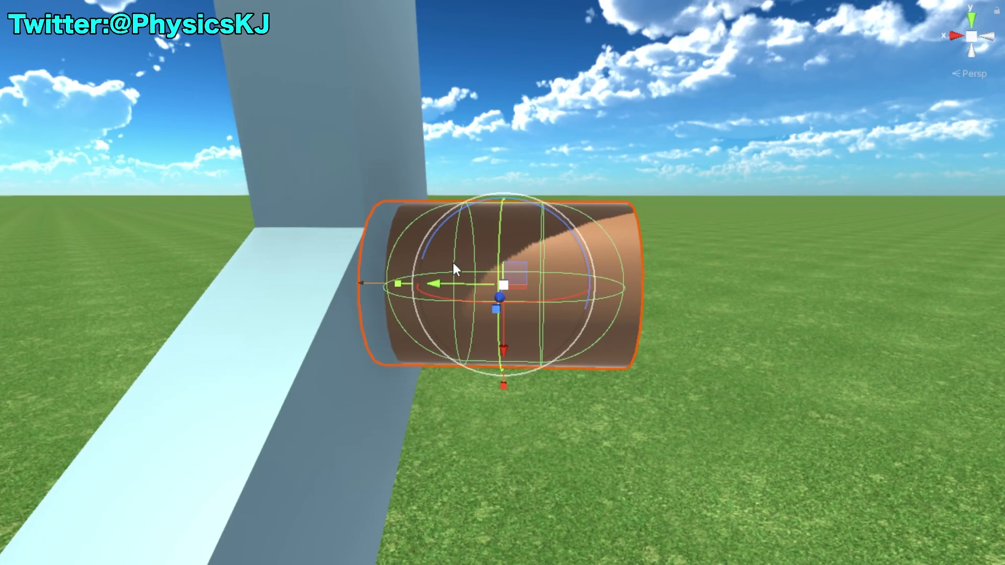
{"action": "mouse_move", "coordinate": [335, 267]}
{"action": "right_mouse_down"}
{"action": "mouse_move", "coordinate": [352, 285]}
{"action": "mouse_move", "coordinate": [315, 302]}
{"action": "mouse_move", "coordinate": [444, 274]}
{"action": "right_mouse_up"}
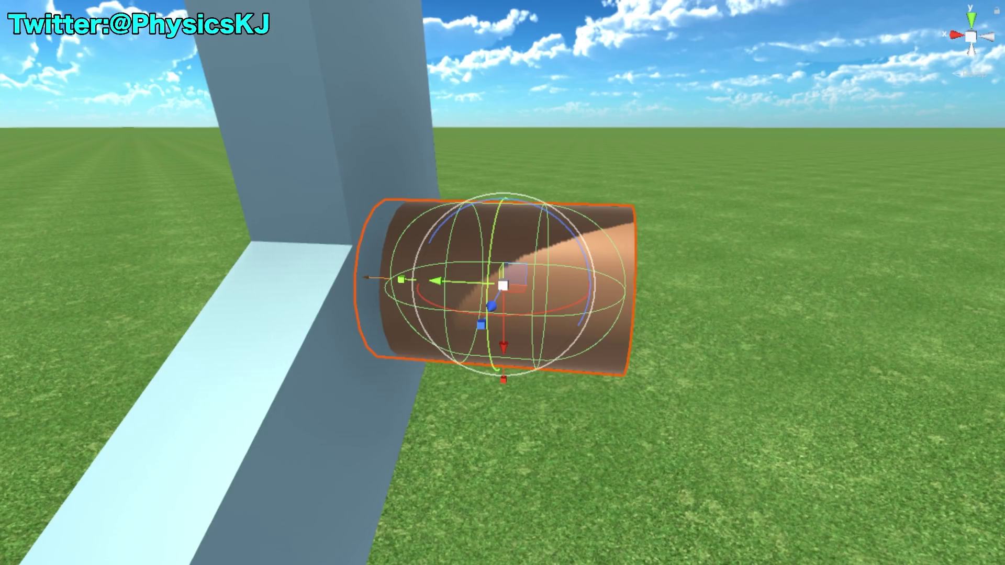
{"action": "right_click_drag", "start_coordinate": [968, 322], "coordinate": [570, 175]}
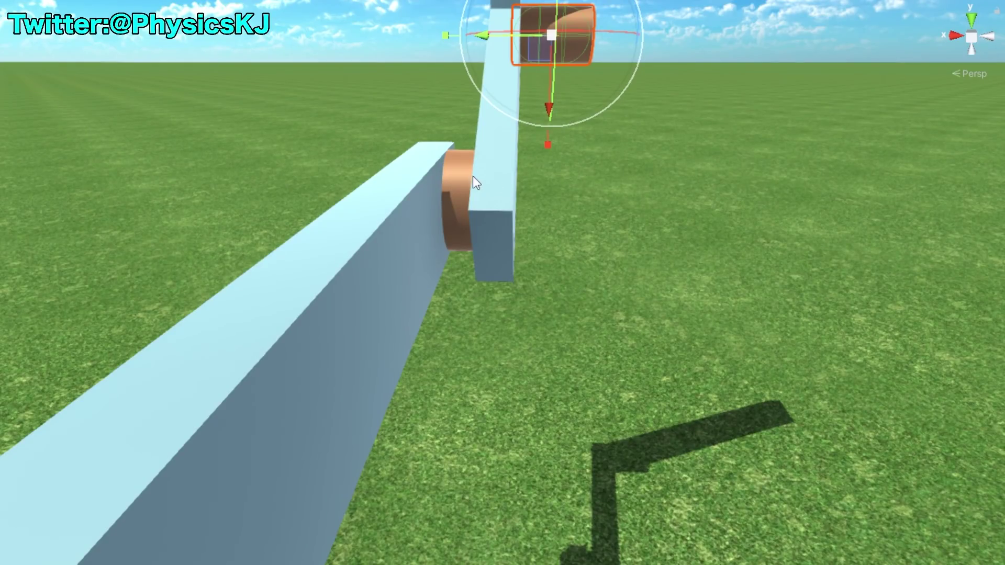
{"action": "right_click_drag", "start_coordinate": [473, 176], "coordinate": [603, 336]}
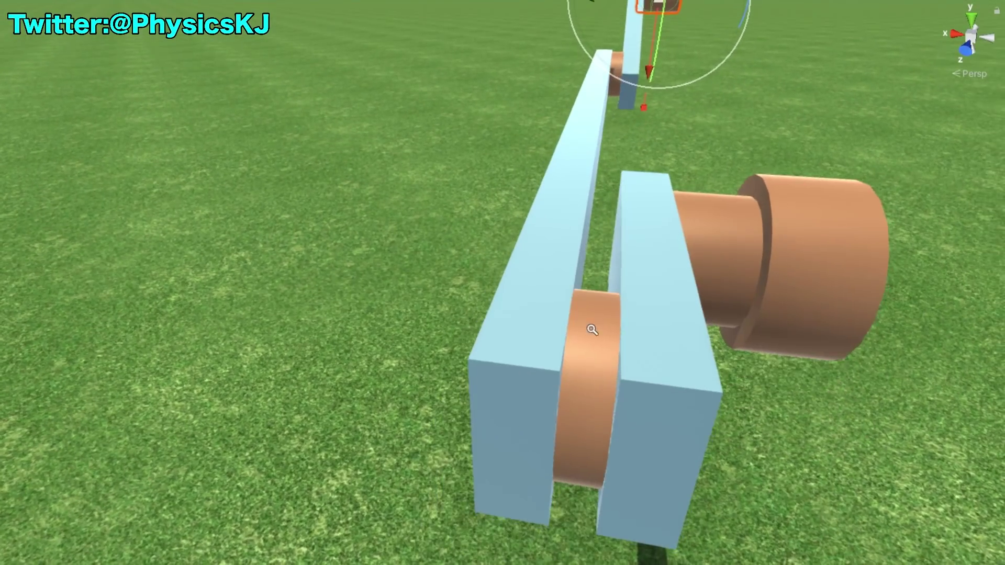
{"action": "right_click_drag", "start_coordinate": [602, 336], "coordinate": [573, 351]}
{"action": "left_click", "coordinate": [573, 350]}
{"action": "left_click", "coordinate": [633, 267]}
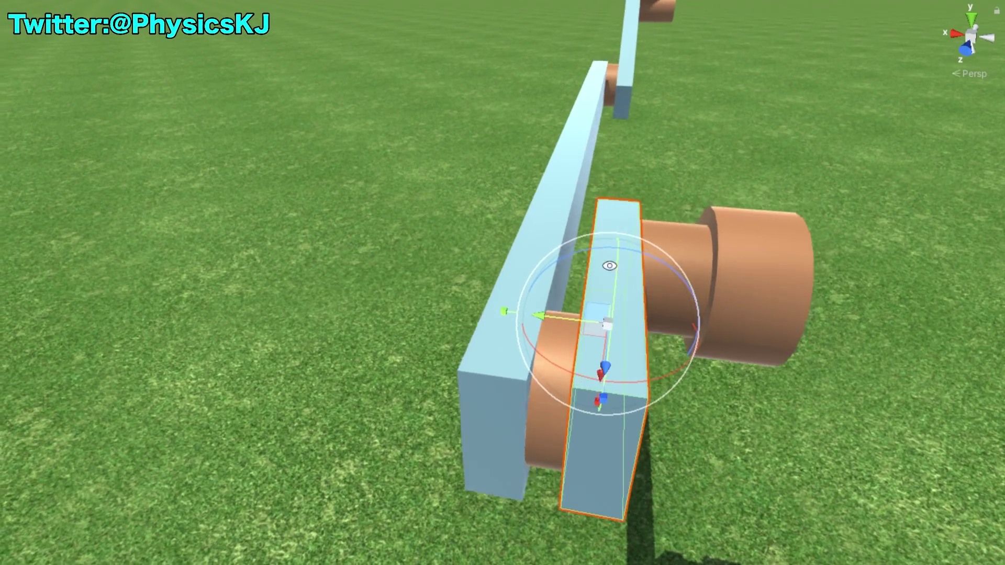
{"action": "right_click_drag", "start_coordinate": [680, 243], "coordinate": [654, 157]}
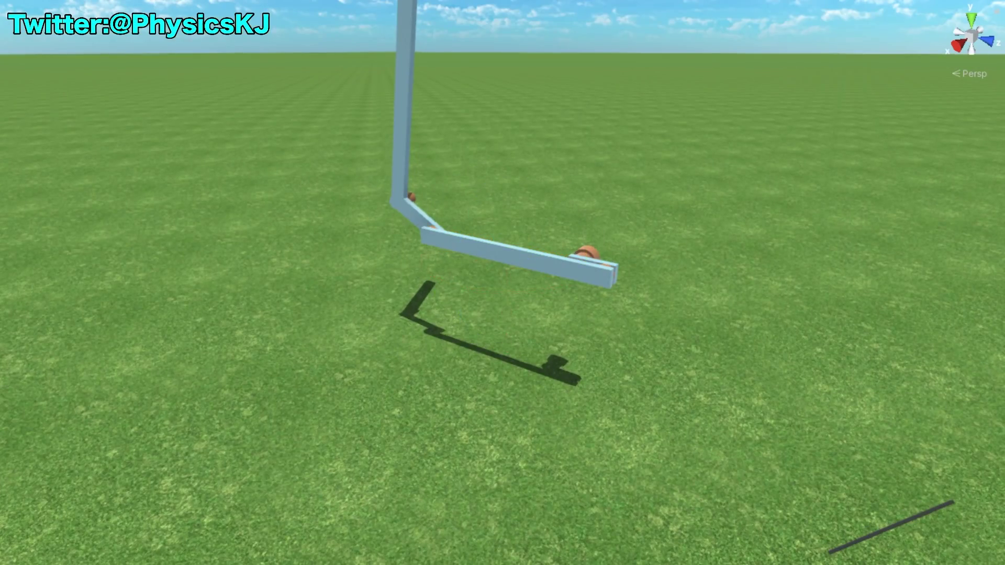
{"action": "mouse_move", "coordinate": [611, 270]}
{"action": "right_mouse_down"}
{"action": "mouse_move", "coordinate": [719, 342]}
{"action": "mouse_move", "coordinate": [411, 484]}
{"action": "right_mouse_up"}
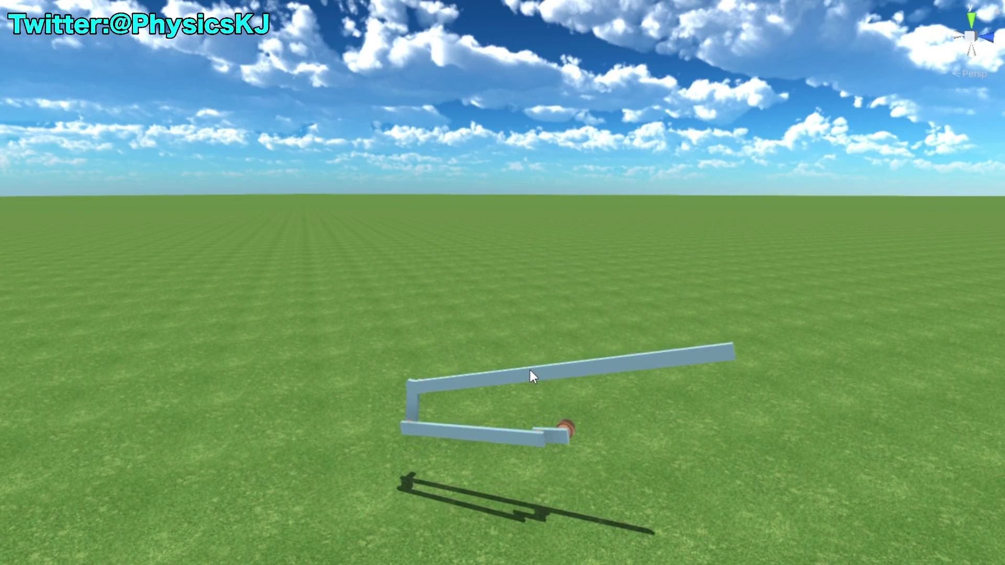
{"action": "right_click_drag", "start_coordinate": [611, 286], "coordinate": [608, 279]}
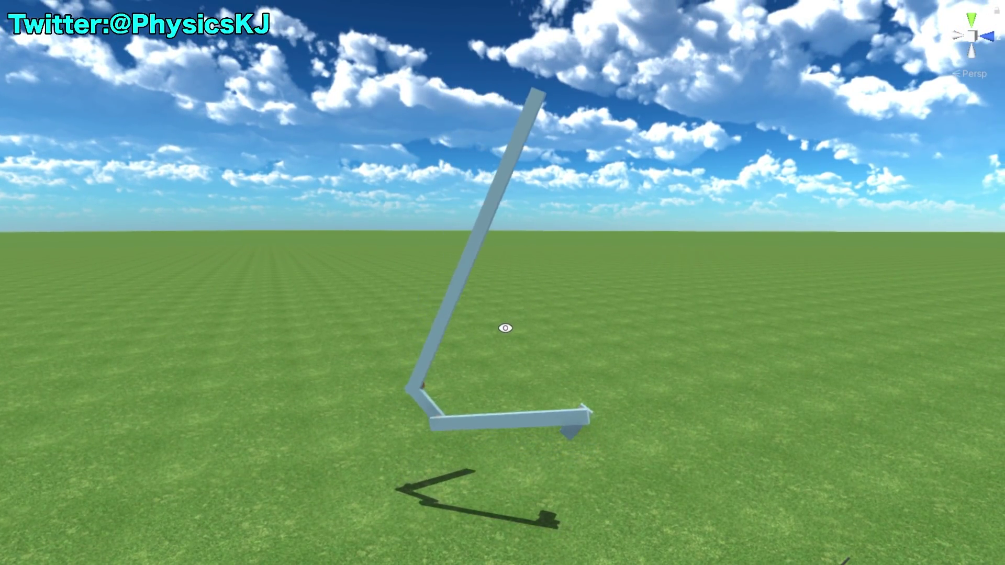
{"action": "scroll", "coordinate": [552, 377], "scroll_direction": "up", "scroll_amount": 3}
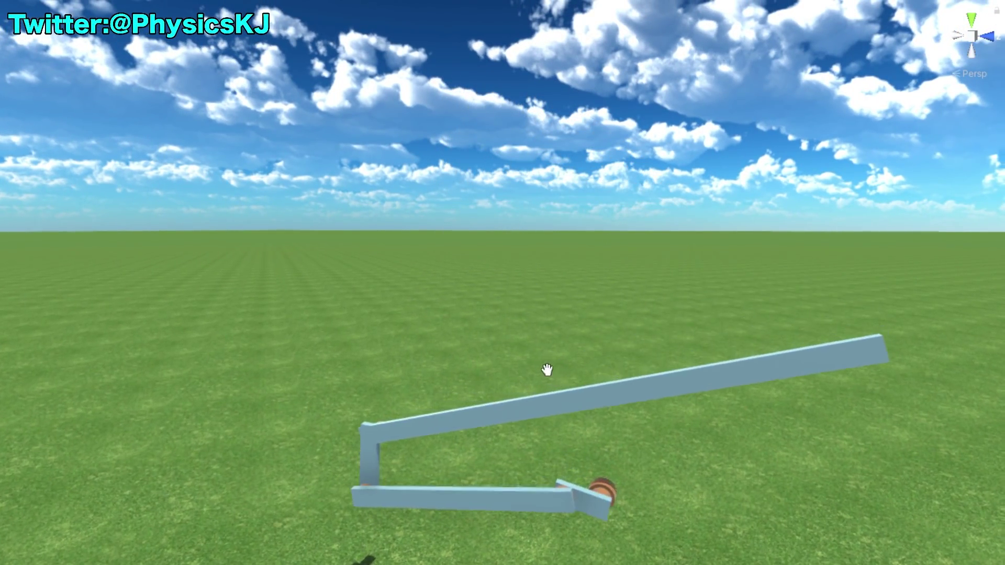
{"action": "middle_click_drag", "start_coordinate": [547, 370], "coordinate": [574, 325]}
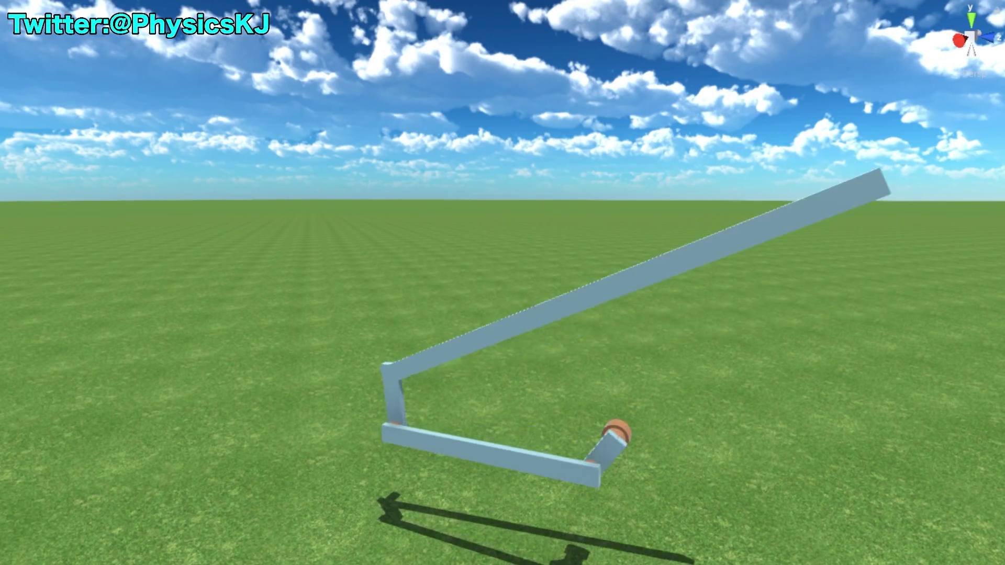
{"action": "scroll", "coordinate": [611, 391], "scroll_direction": "down", "scroll_amount": 3}
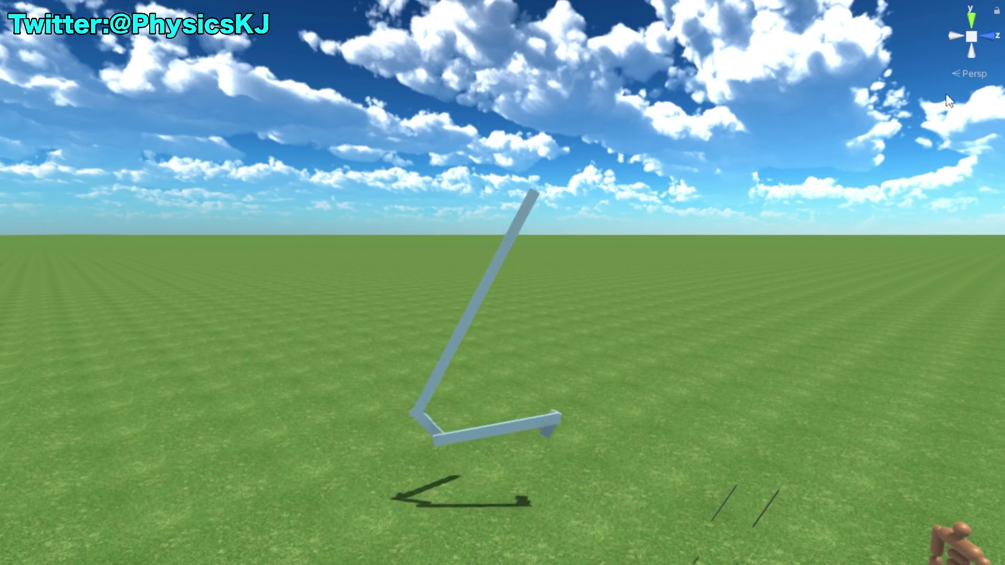
{"action": "right_click_drag", "start_coordinate": [401, 256], "coordinate": [354, 253]}
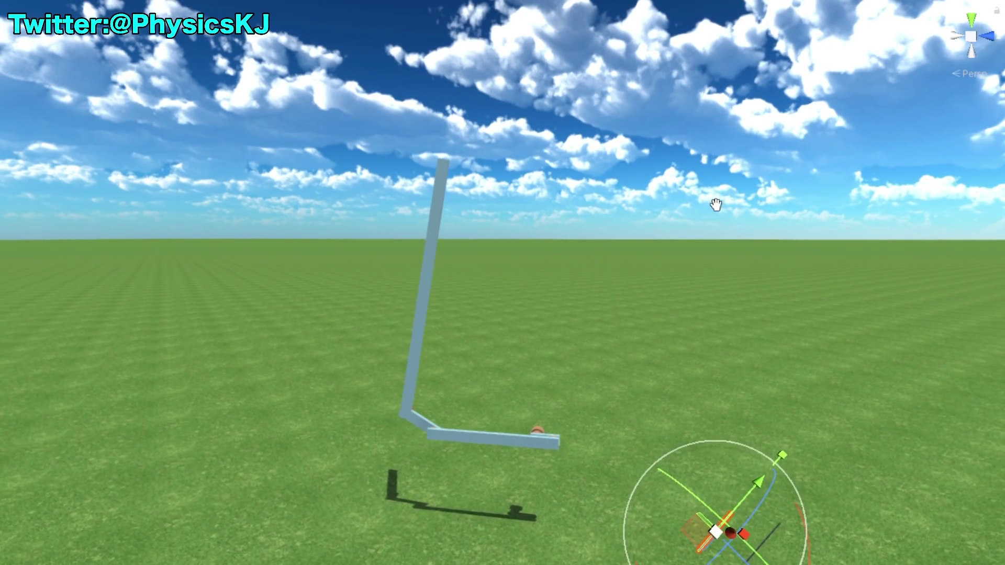
{"action": "middle_click_drag", "start_coordinate": [715, 204], "coordinate": [616, 151]}
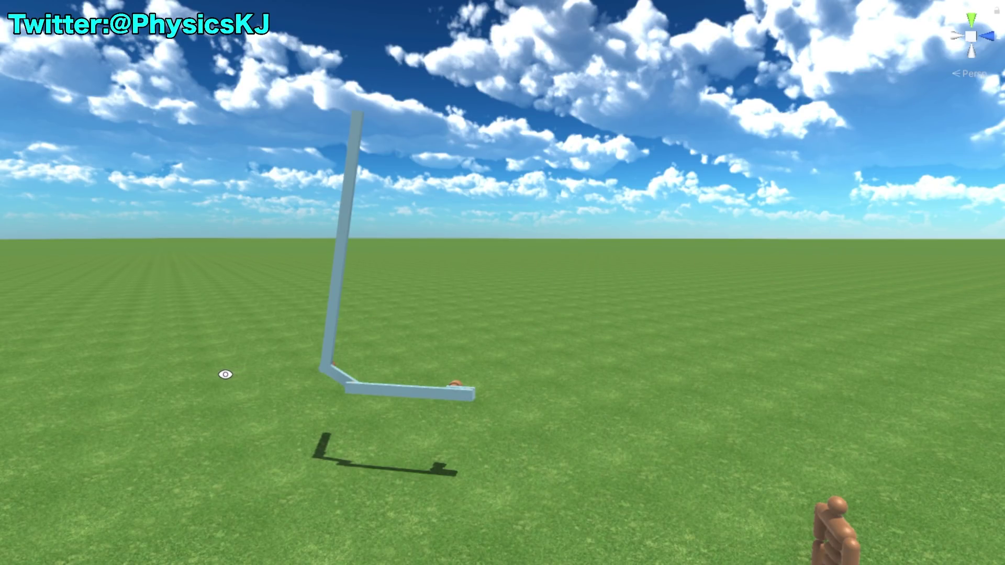
{"action": "right_click_drag", "start_coordinate": [238, 379], "coordinate": [246, 359]}
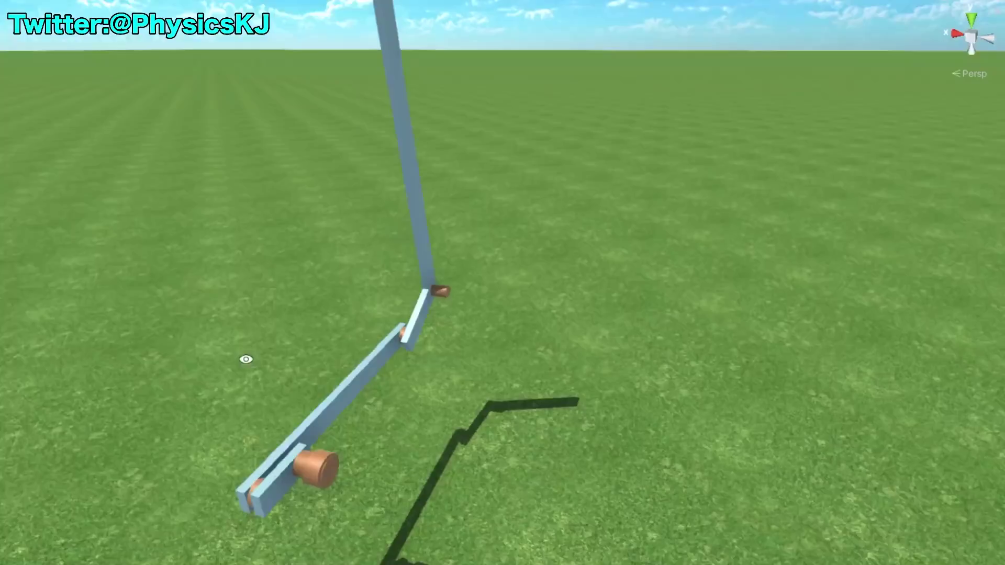
Copy the upper and middle arm segments and slide the copy sideways in the Right view
{"action": "left_click", "coordinate": [447, 325]}
{"action": "key", "text": "f"}
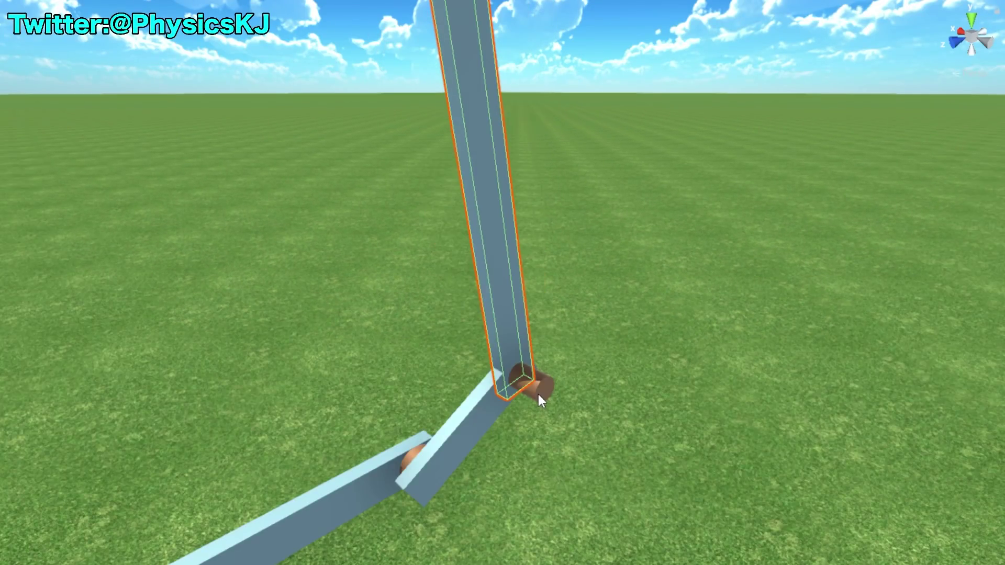
{"action": "left_click", "coordinate": [444, 442], "text": "ctrl"}
{"action": "mouse_move", "coordinate": [404, 433]}
{"action": "left_mouse_down", "text": "alt"}
{"action": "mouse_move", "coordinate": [436, 390]}
{"action": "mouse_move", "coordinate": [565, 367]}
{"action": "left_mouse_up", "text": "alt"}
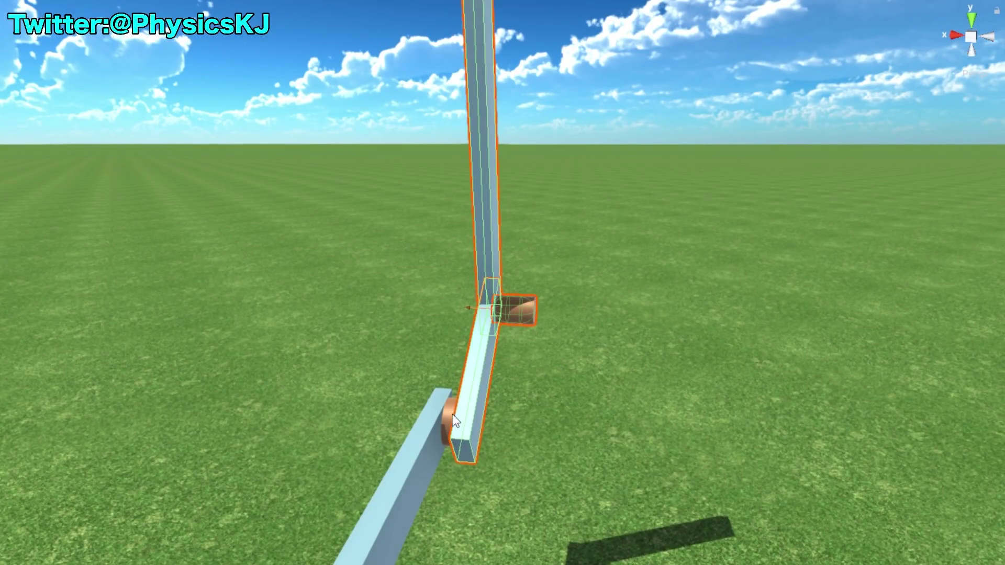
{"action": "left_click_drag", "start_coordinate": [332, 302], "coordinate": [684, 348], "text": "alt"}
{"action": "scroll", "coordinate": [586, 357], "scroll_direction": "down", "scroll_amount": 3}
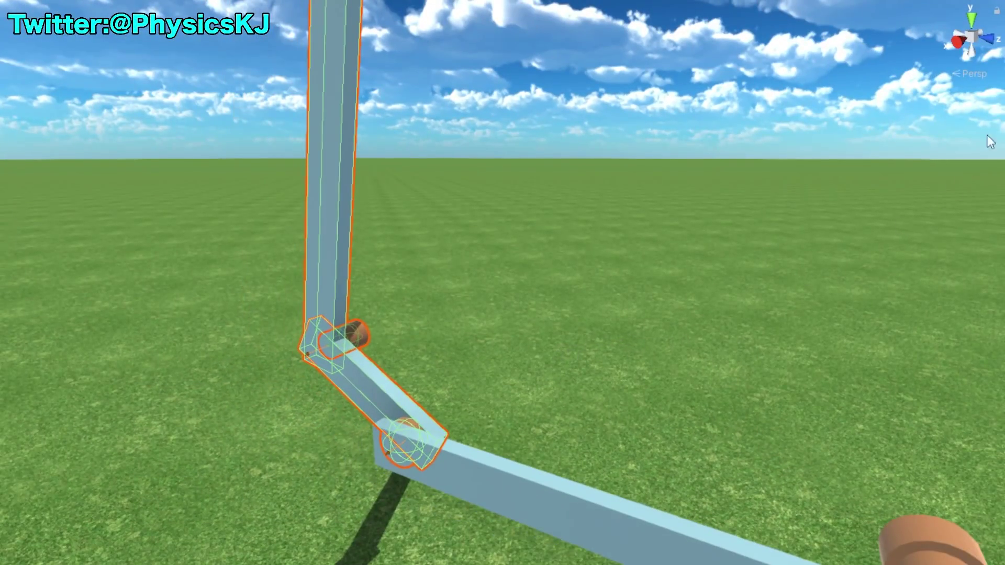
{"action": "left_click", "coordinate": [974, 45]}
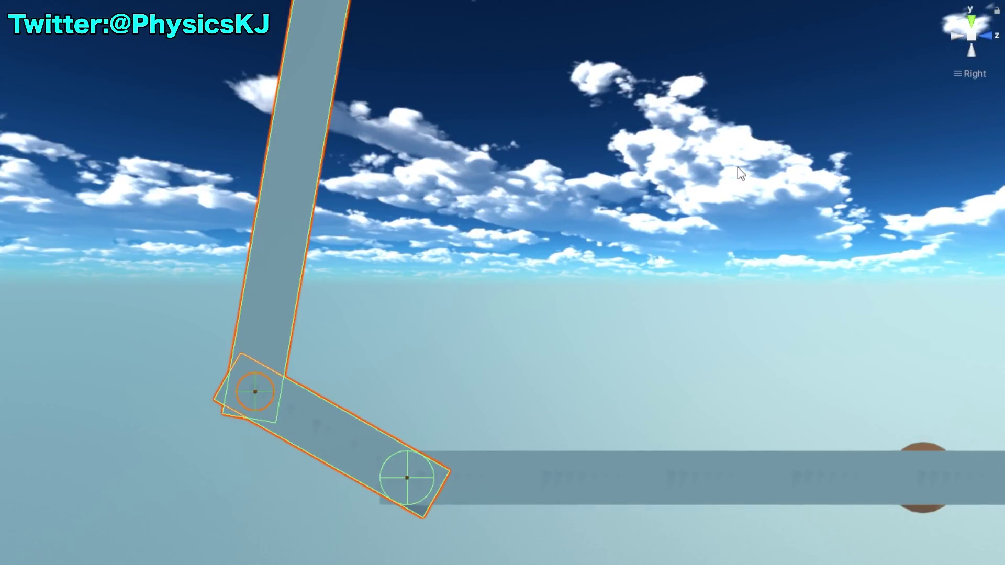
{"action": "scroll", "coordinate": [733, 250], "scroll_direction": "down", "scroll_amount": 5}
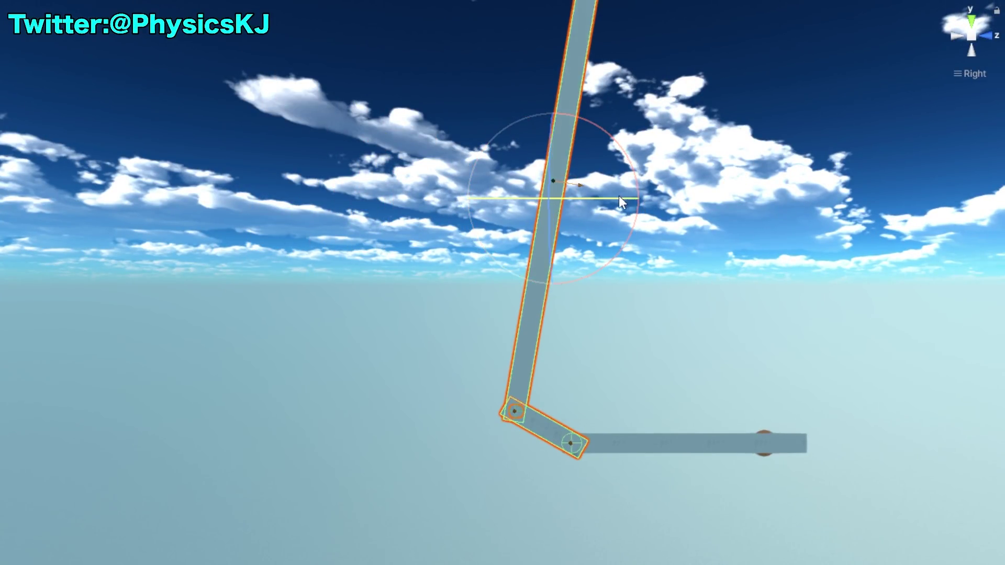
{"action": "mouse_move", "coordinate": [623, 198]}
{"action": "left_mouse_down"}
{"action": "mouse_move", "coordinate": [332, 223]}
{"action": "mouse_move", "coordinate": [167, 209]}
{"action": "left_mouse_up"}
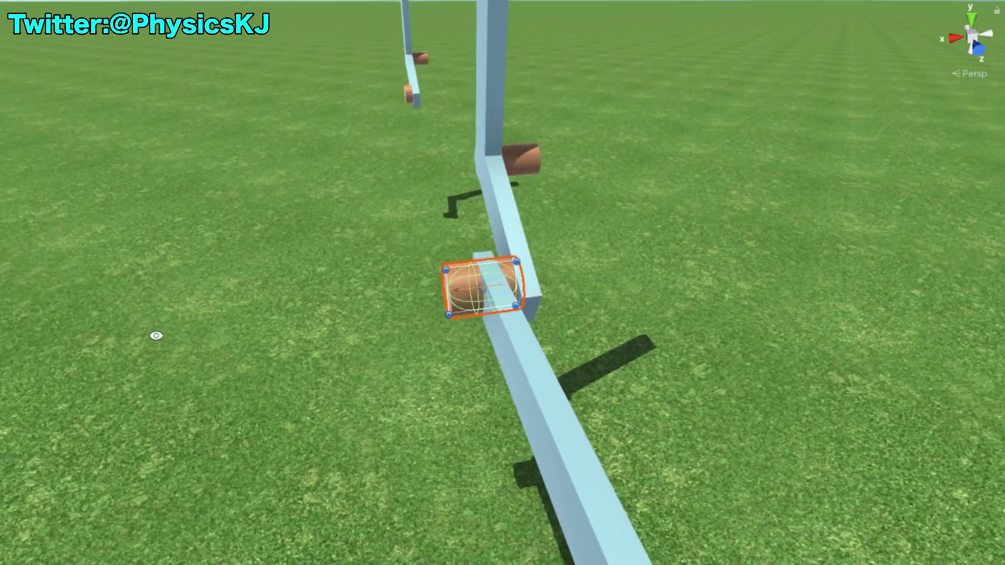
Slide the long light-blue bar left along its length so it spans the two arms
{"action": "left_click_drag", "start_coordinate": [156, 336], "coordinate": [305, 331], "text": "alt"}
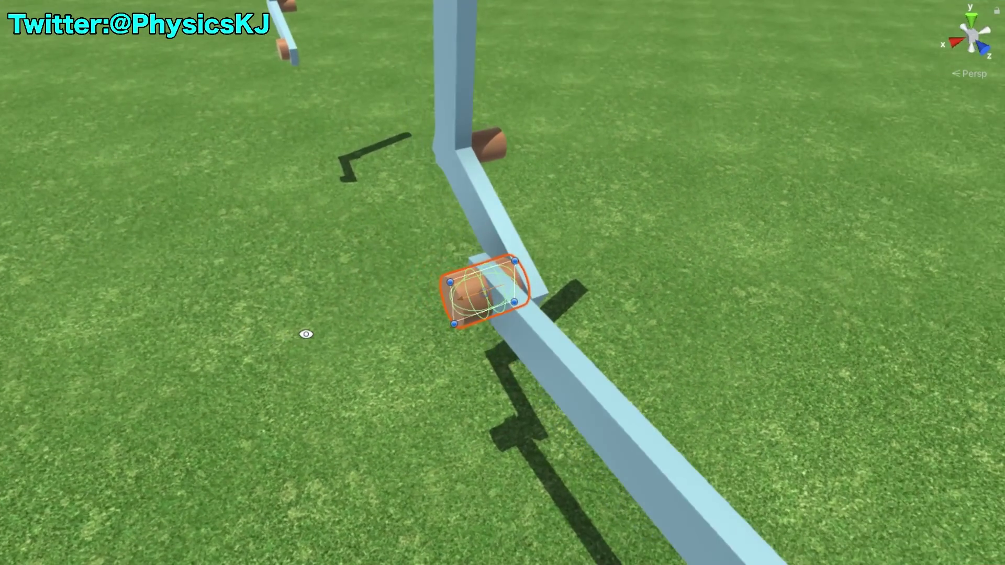
{"action": "middle_click_drag", "start_coordinate": [305, 332], "coordinate": [346, 366]}
{"action": "key", "text": "f"}
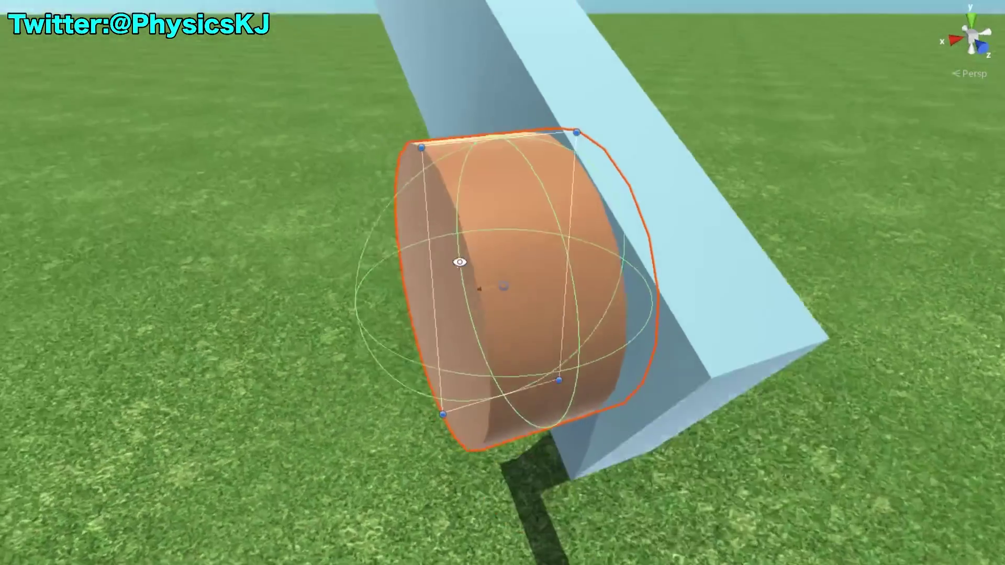
{"action": "left_click_drag", "start_coordinate": [461, 262], "coordinate": [410, 237], "text": "alt"}
{"action": "scroll", "coordinate": [409, 237], "scroll_direction": "down", "scroll_amount": 10}
{"action": "mouse_move", "coordinate": [123, 347]}
{"action": "left_mouse_down", "text": "alt"}
{"action": "mouse_move", "coordinate": [617, 437]}
{"action": "mouse_move", "coordinate": [704, 381]}
{"action": "mouse_move", "coordinate": [406, 394]}
{"action": "left_mouse_up", "text": "alt"}
{"action": "scroll", "coordinate": [727, 400], "scroll_direction": "up", "scroll_amount": 5}
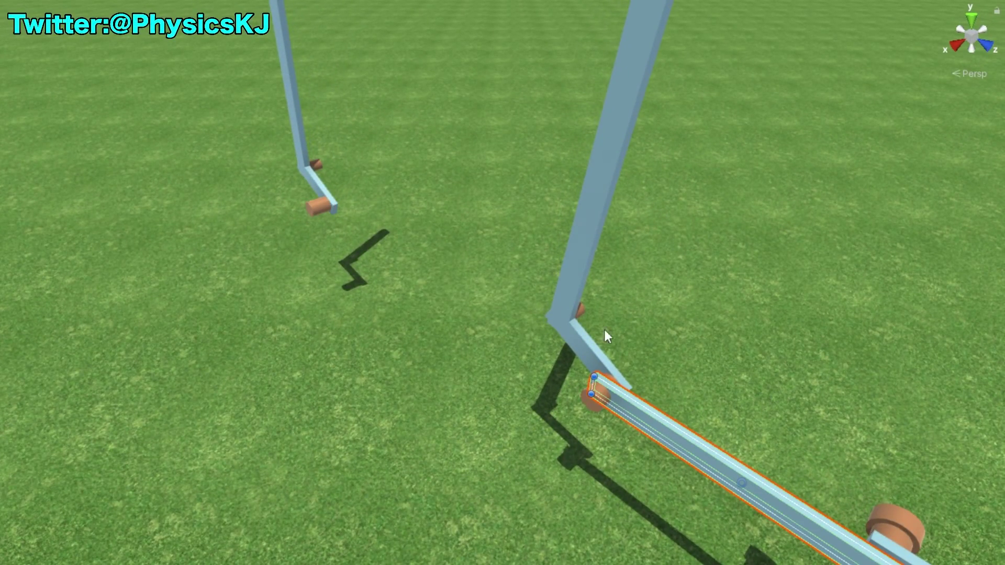
{"action": "left_click", "coordinate": [953, 46]}
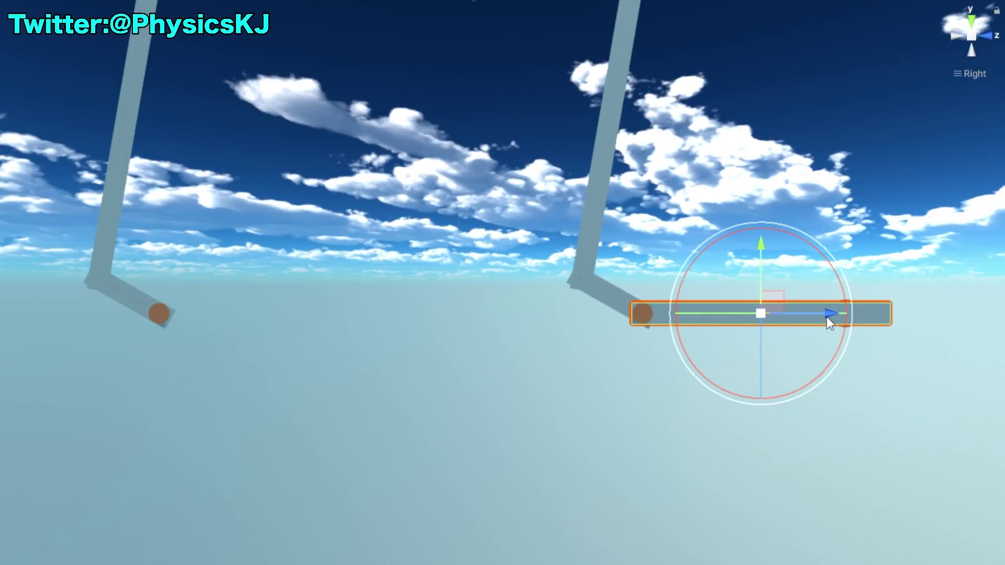
{"action": "left_click_drag", "start_coordinate": [828, 317], "coordinate": [437, 312]}
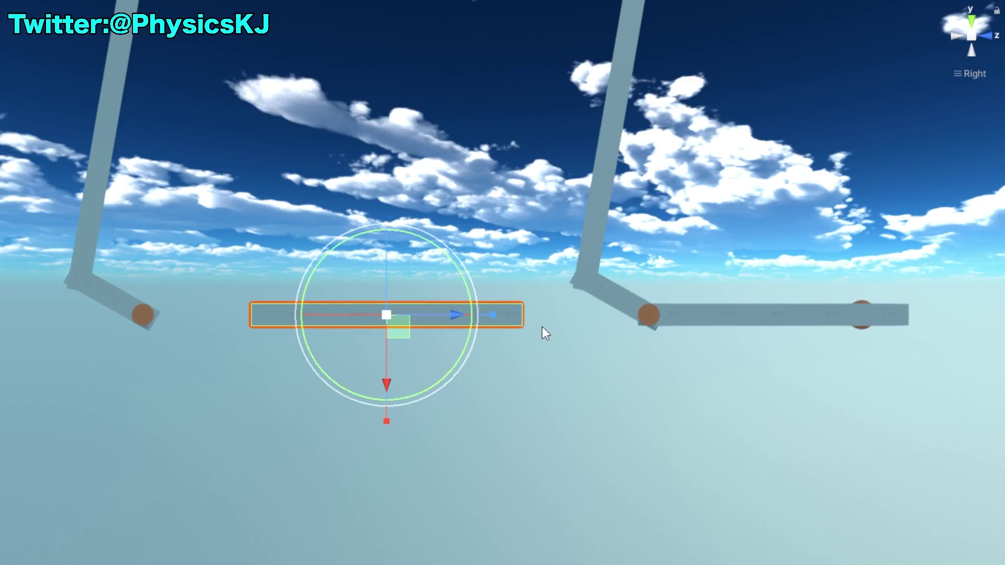
{"action": "scroll", "coordinate": [531, 330], "scroll_direction": "up", "scroll_amount": 3}
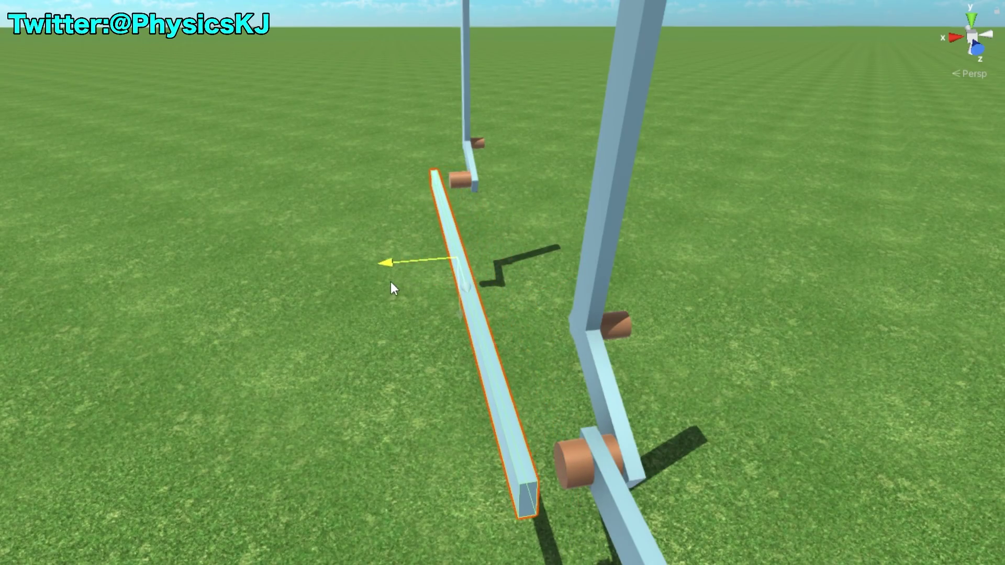
Move and rotate the long light-blue bar so it spans both lower copper pivot cylinders
{"action": "key", "text": "y"}
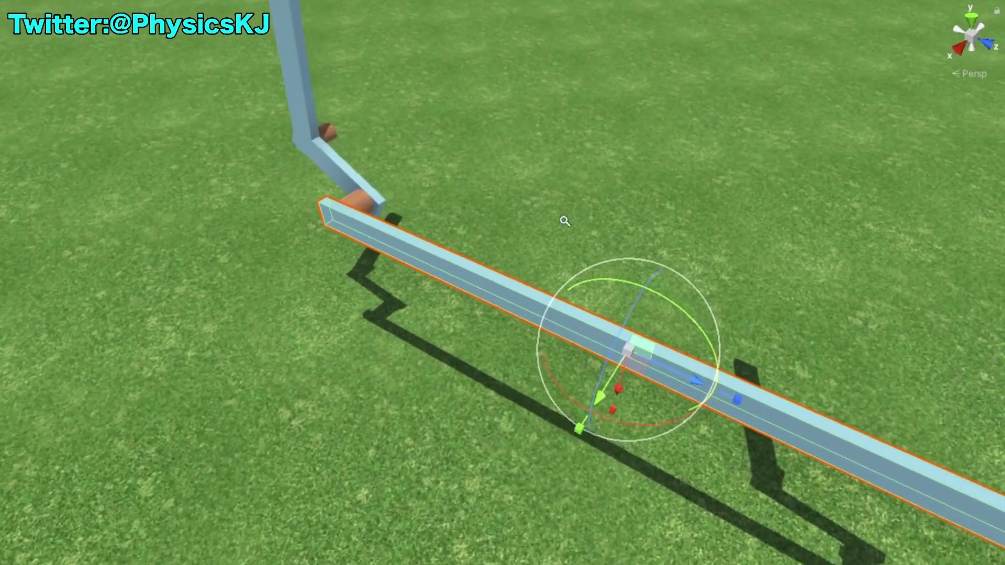
{"action": "left_click_drag", "start_coordinate": [563, 220], "coordinate": [396, 172], "text": "alt"}
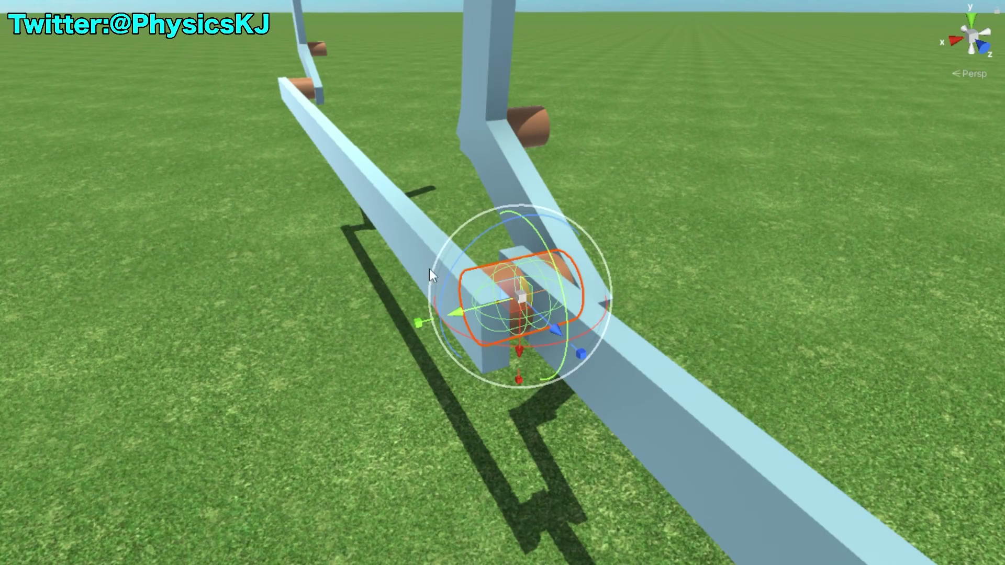
{"action": "left_click", "coordinate": [374, 189]}
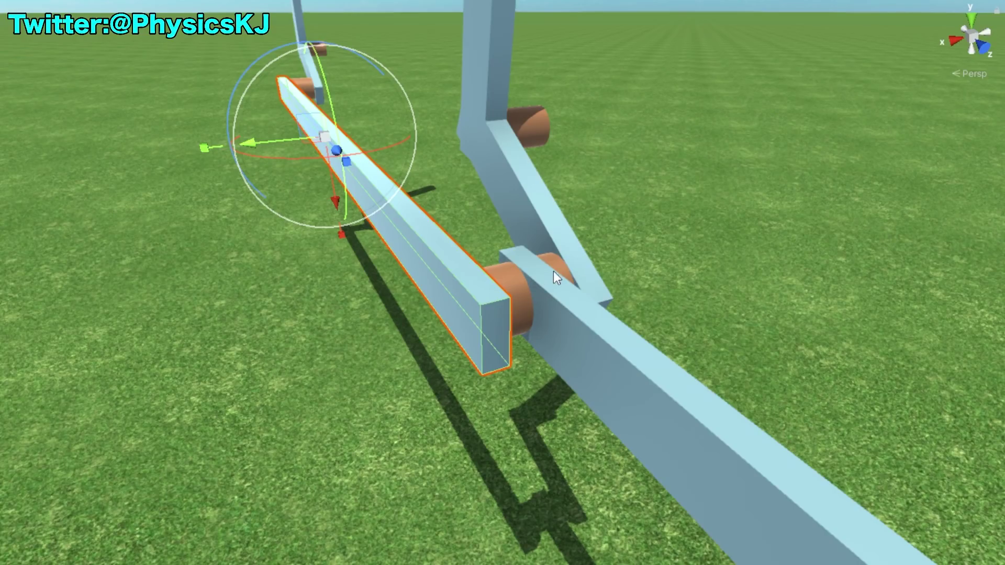
{"action": "left_click", "coordinate": [504, 286]}
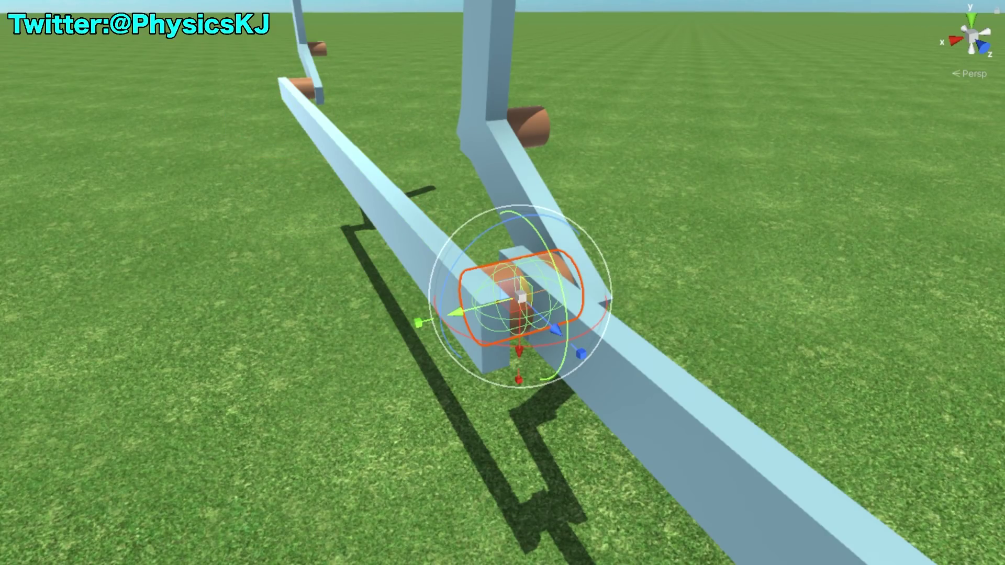
{"action": "scroll", "coordinate": [549, 271], "scroll_direction": "down", "scroll_amount": 10}
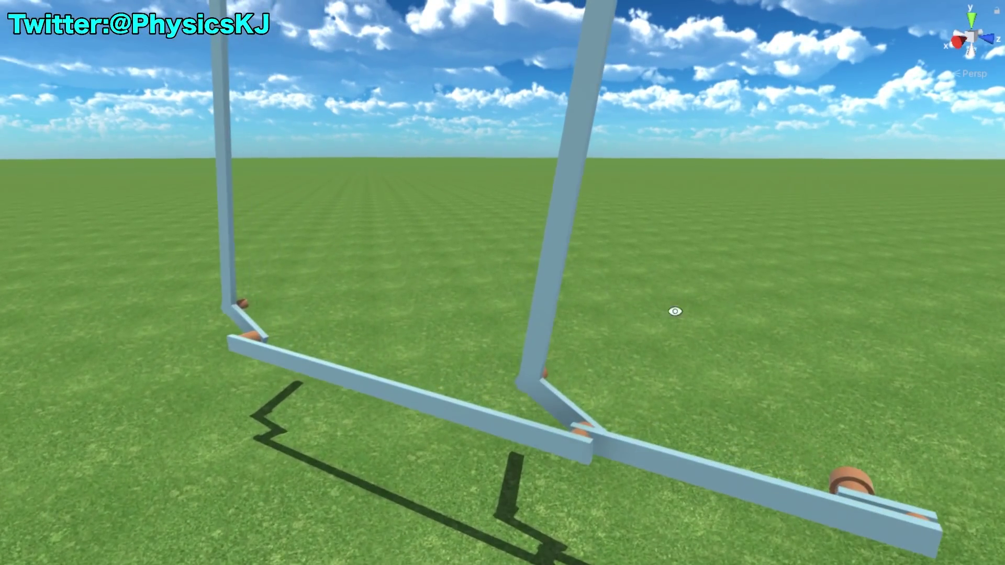
{"action": "left_click_drag", "start_coordinate": [549, 271], "coordinate": [695, 292], "text": "alt"}
{"action": "scroll", "coordinate": [504, 312], "scroll_direction": "down", "scroll_amount": 3}
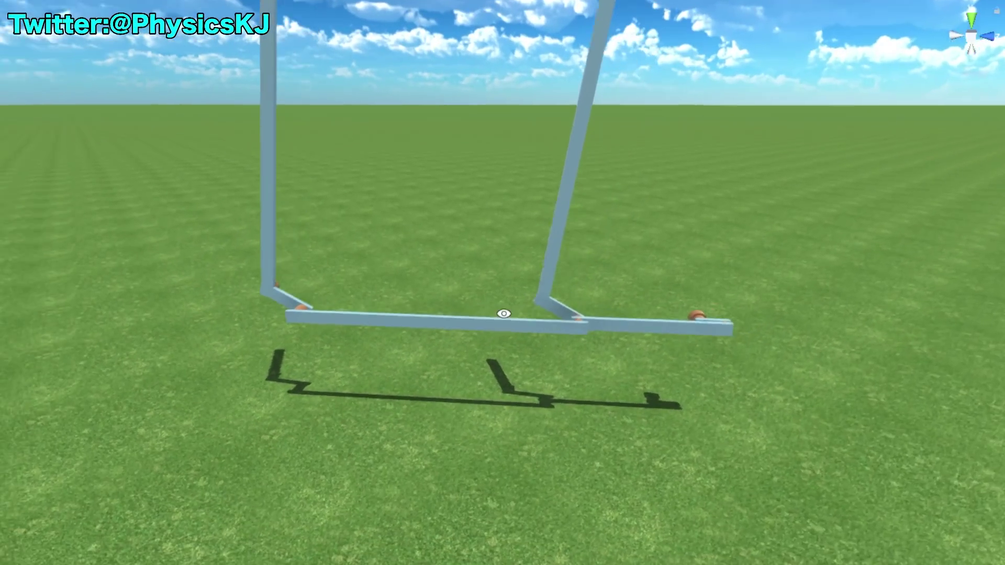
{"action": "scroll", "coordinate": [504, 312], "scroll_direction": "up", "scroll_amount": 5}
{"action": "middle_click_drag", "start_coordinate": [505, 312], "coordinate": [482, 364]}
{"action": "left_click_drag", "start_coordinate": [482, 364], "coordinate": [426, 372], "text": "alt"}
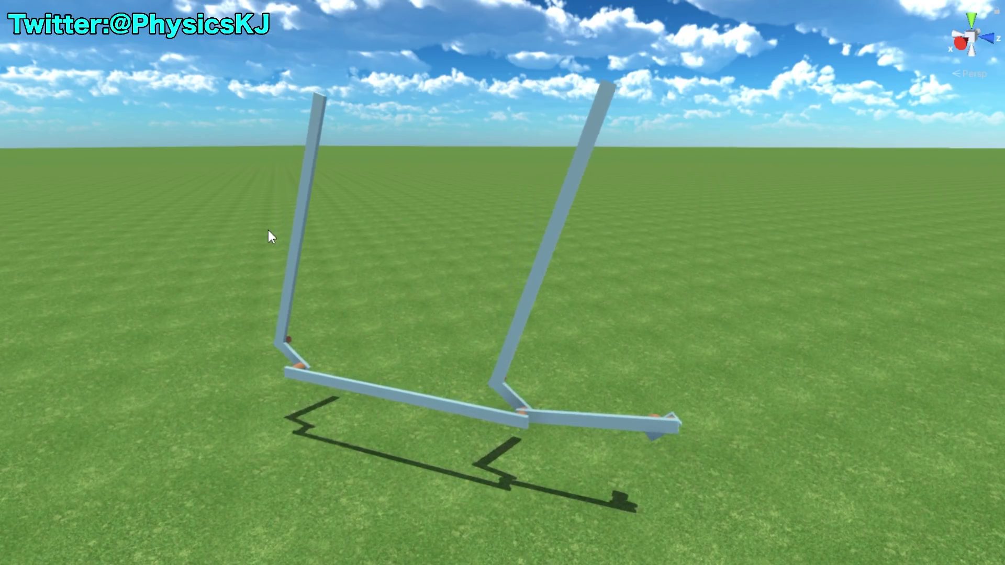
{"action": "mouse_move", "coordinate": [321, 321]}
{"action": "left_mouse_down", "text": "alt"}
{"action": "mouse_move", "coordinate": [374, 293]}
{"action": "mouse_move", "coordinate": [366, 299]}
{"action": "left_mouse_up", "text": "alt"}
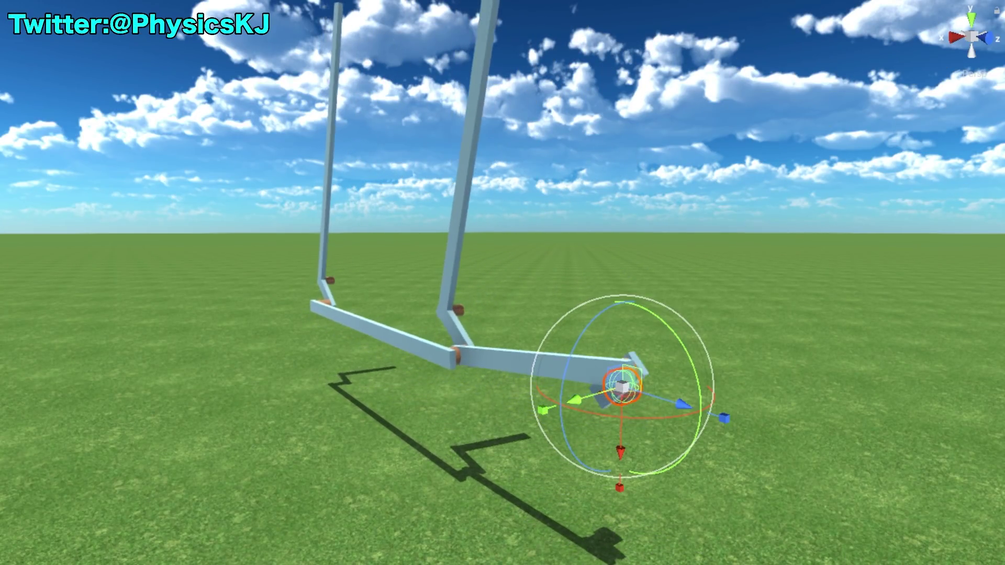
{"action": "left_click", "coordinate": [672, 492]}
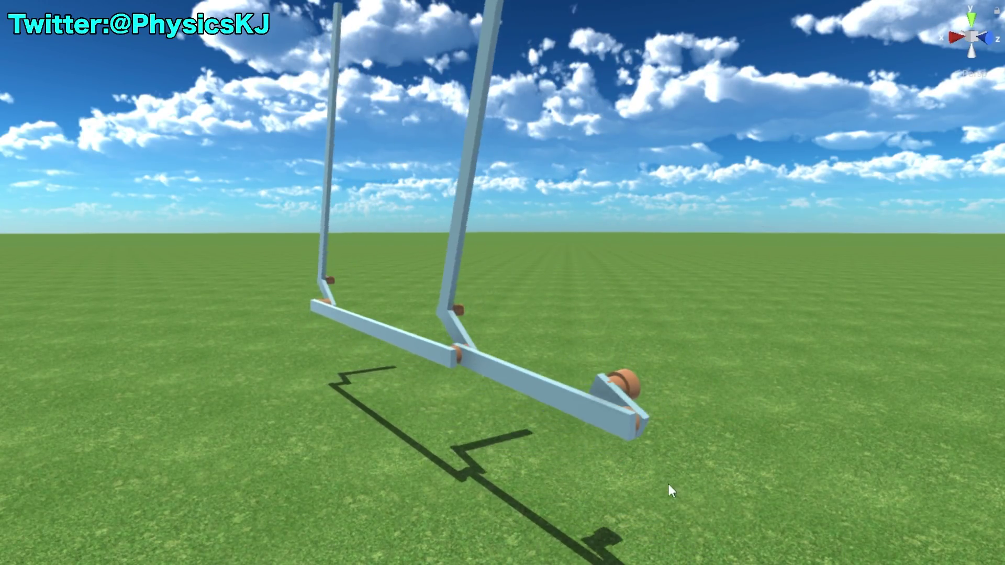
{"action": "mouse_move", "coordinate": [285, 273]}
{"action": "left_mouse_down", "text": "alt"}
{"action": "mouse_move", "coordinate": [410, 335]}
{"action": "mouse_move", "coordinate": [374, 386]}
{"action": "left_mouse_up", "text": "alt"}
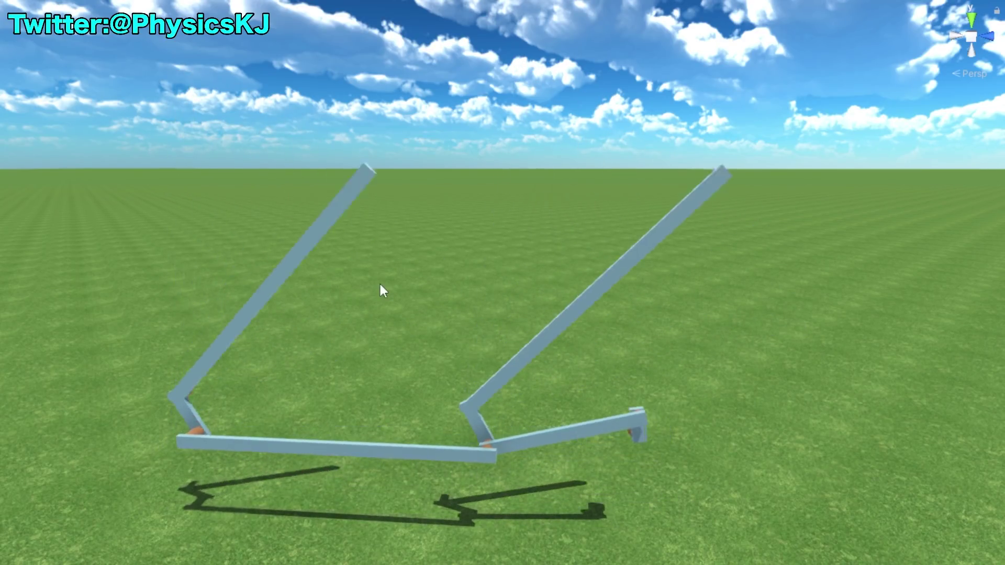
{"action": "left_click_drag", "start_coordinate": [380, 287], "coordinate": [631, 483], "text": "alt"}
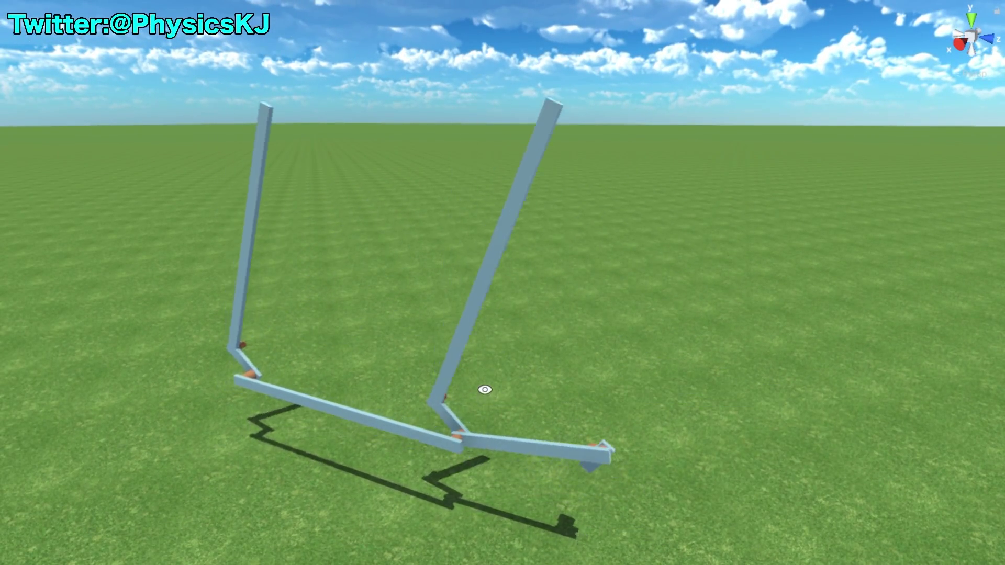
{"action": "left_click_drag", "start_coordinate": [485, 390], "coordinate": [541, 345], "text": "alt"}
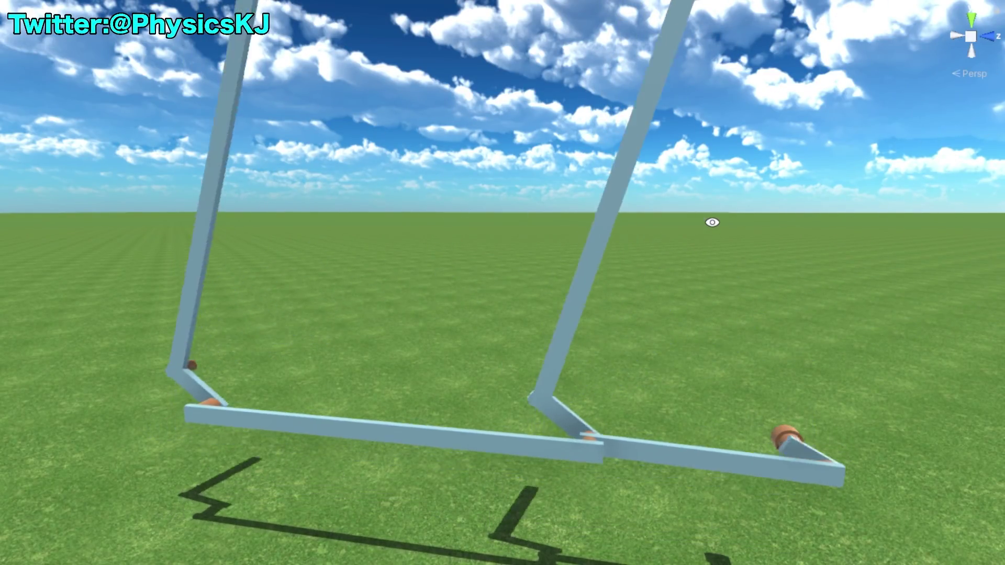
{"action": "right_click_drag", "start_coordinate": [712, 222], "coordinate": [318, 355], "text": "alt"}
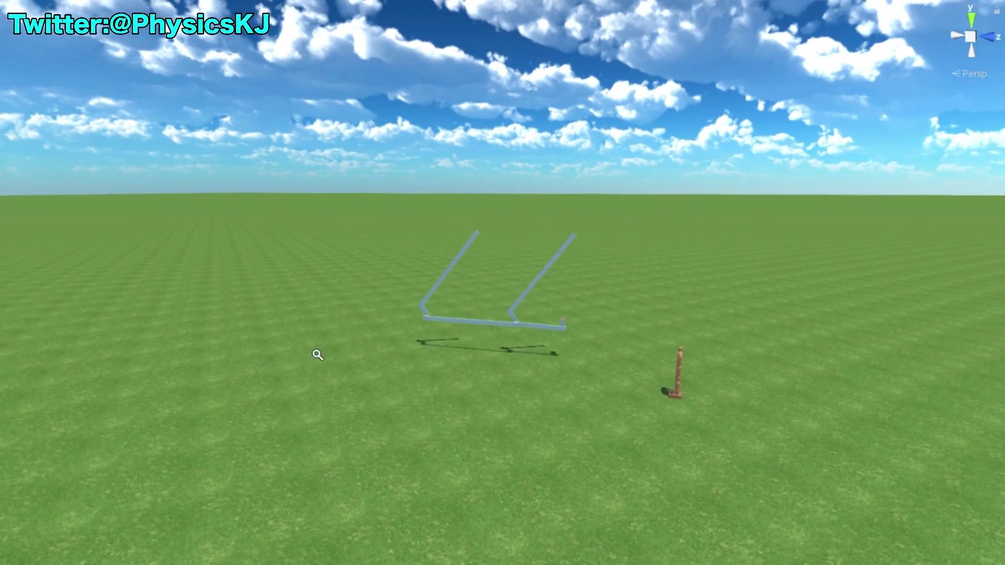
Drop the low-poly white car under the wiper linkage and frame it to inspect the hood
{"action": "left_click_drag", "start_coordinate": [570, 327], "coordinate": [918, 208], "text": "alt"}
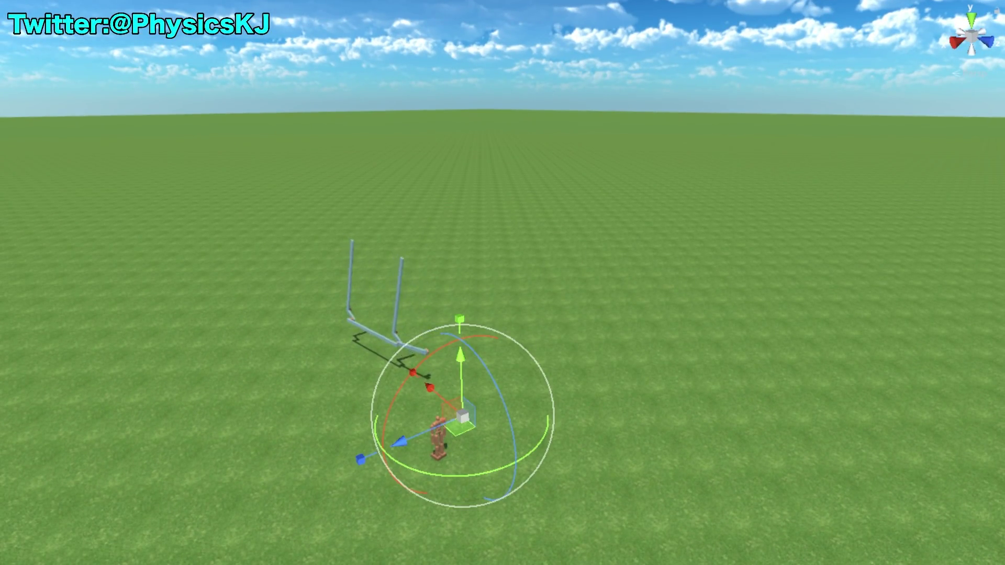
{"action": "left_click_drag", "start_coordinate": [455, 564], "coordinate": [454, 410]}
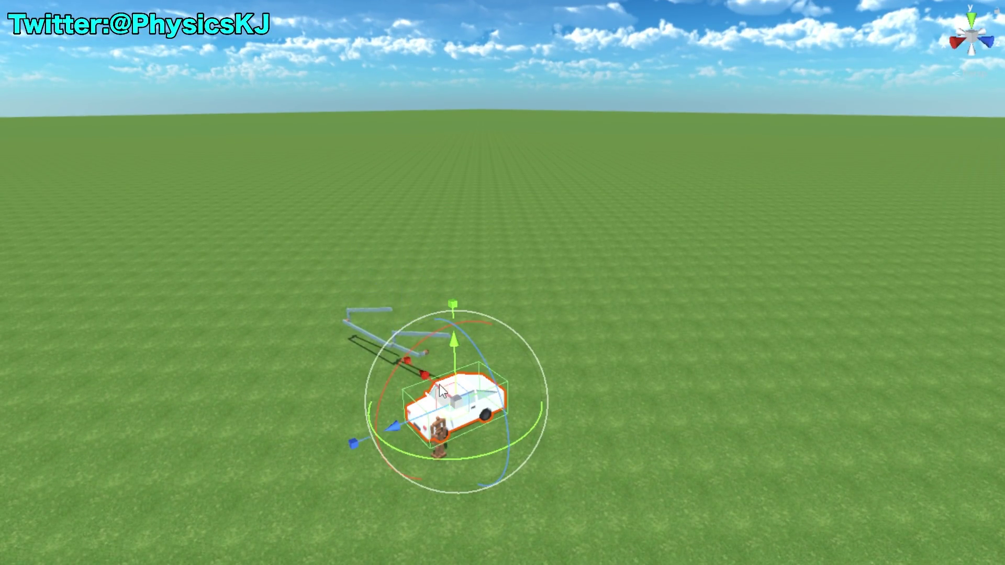
{"action": "left_click_drag", "start_coordinate": [370, 320], "coordinate": [294, 506], "text": "alt"}
{"action": "key", "text": "f"}
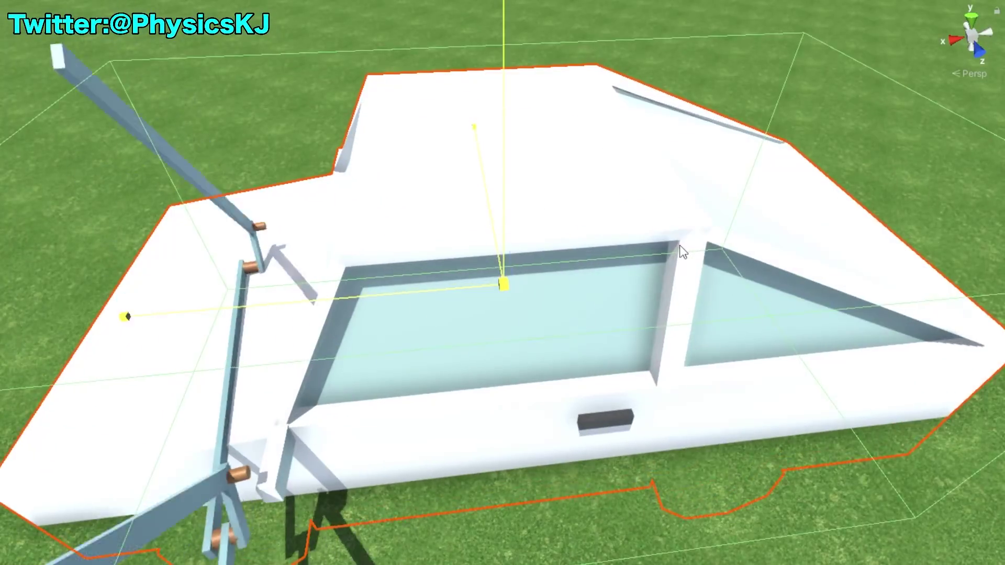
{"action": "left_click_drag", "start_coordinate": [590, 295], "coordinate": [609, 309], "text": "alt"}
{"action": "scroll", "coordinate": [639, 292], "scroll_direction": "up", "scroll_amount": 5}
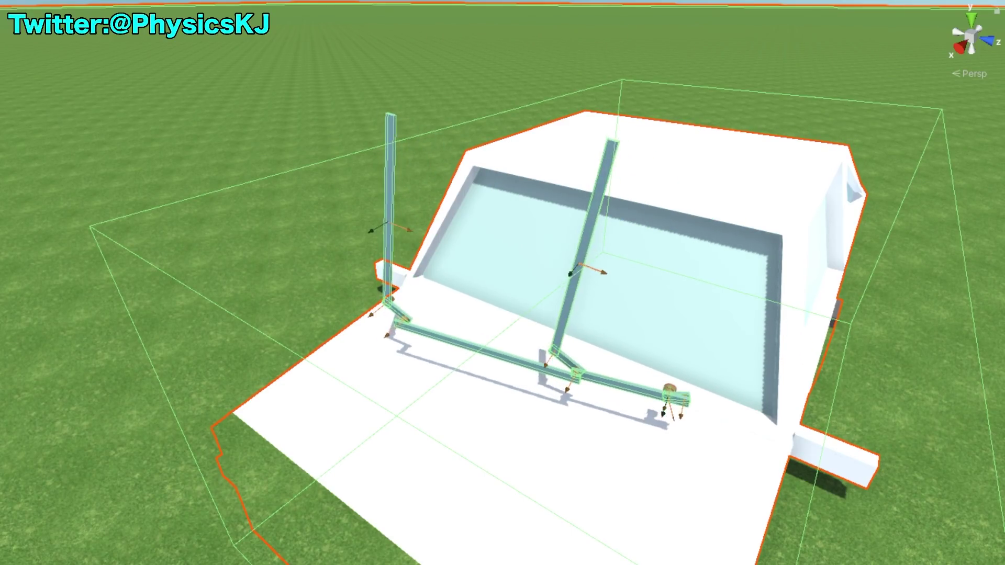
{"action": "scroll", "coordinate": [379, 335], "scroll_direction": "down", "scroll_amount": 5}
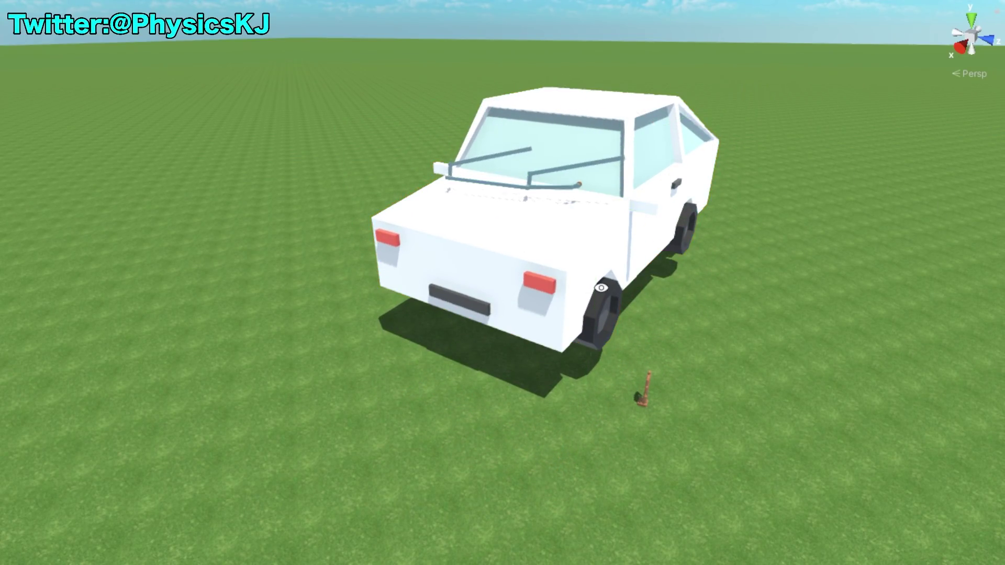
Slide, rotate and raise the white car so its windshield lines up under the wipers
{"action": "mouse_move", "coordinate": [366, 314]}
{"action": "left_mouse_down", "text": "alt"}
{"action": "mouse_move", "coordinate": [514, 309]}
{"action": "mouse_move", "coordinate": [457, 341]}
{"action": "left_mouse_up", "text": "alt"}
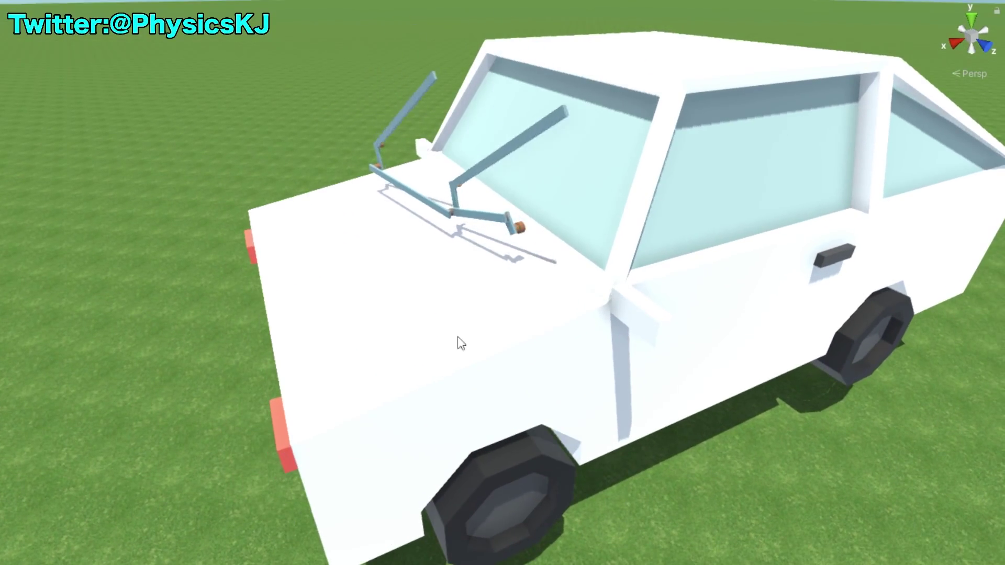
{"action": "left_click", "coordinate": [491, 344]}
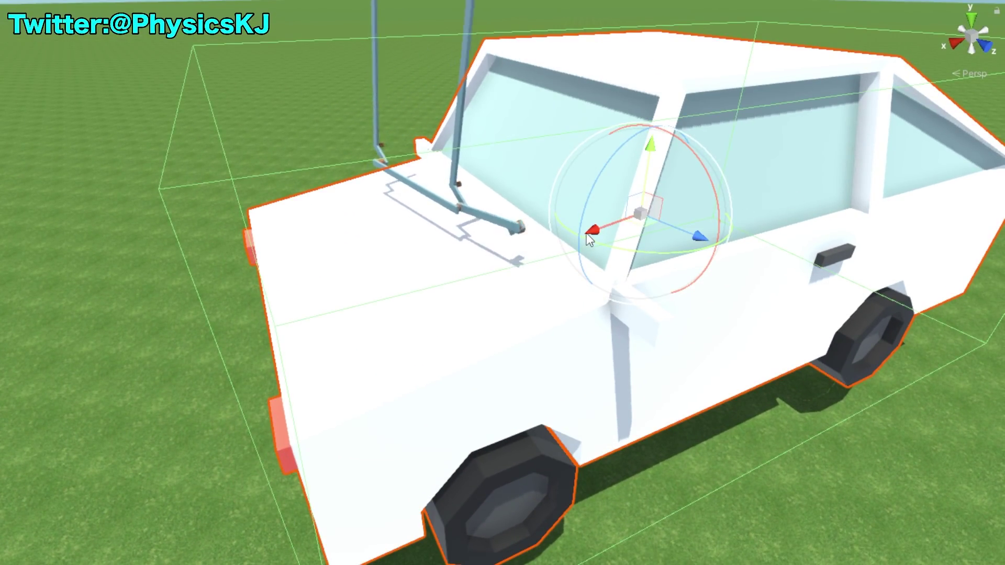
{"action": "left_click_drag", "start_coordinate": [586, 233], "coordinate": [576, 297]}
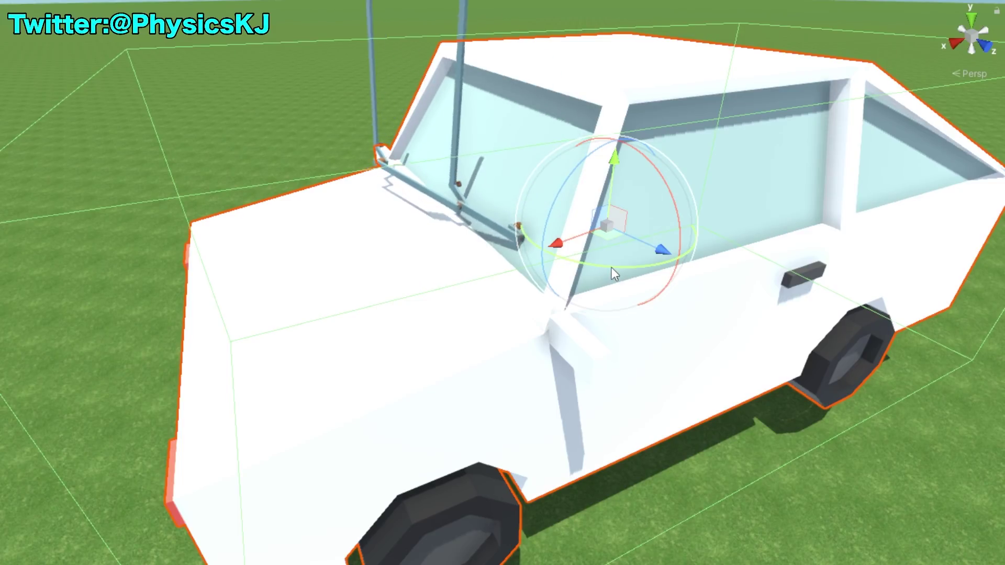
{"action": "mouse_move", "coordinate": [611, 268]}
{"action": "left_mouse_down"}
{"action": "mouse_move", "coordinate": [647, 251]}
{"action": "mouse_move", "coordinate": [581, 234]}
{"action": "left_mouse_up"}
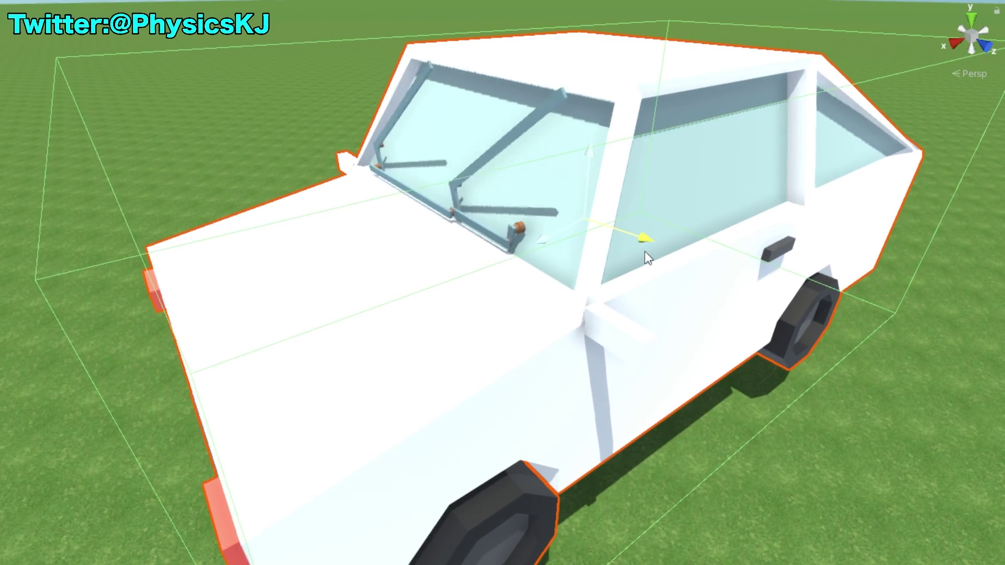
{"action": "left_click_drag", "start_coordinate": [549, 191], "coordinate": [509, 236]}
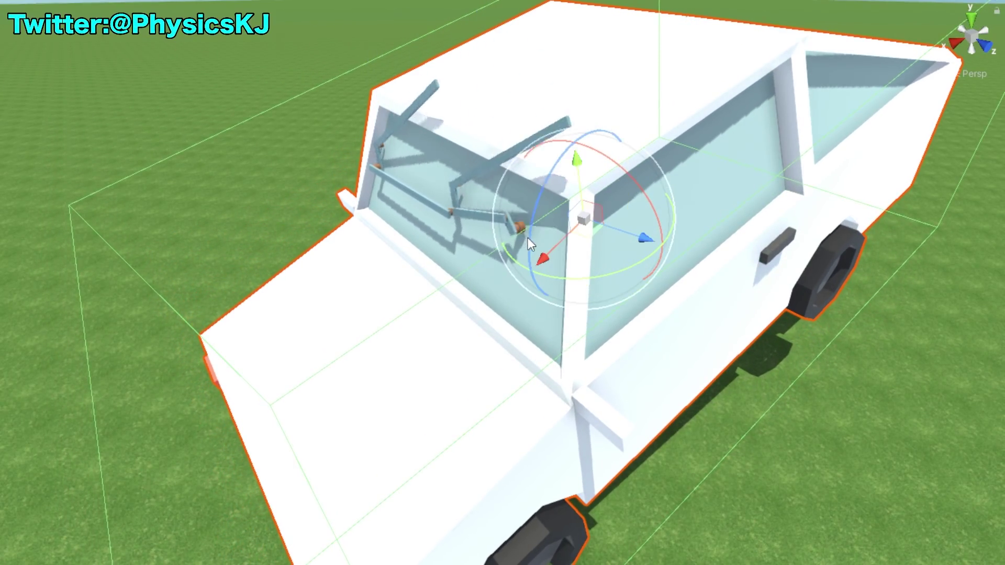
{"action": "left_click_drag", "start_coordinate": [585, 163], "coordinate": [580, 99]}
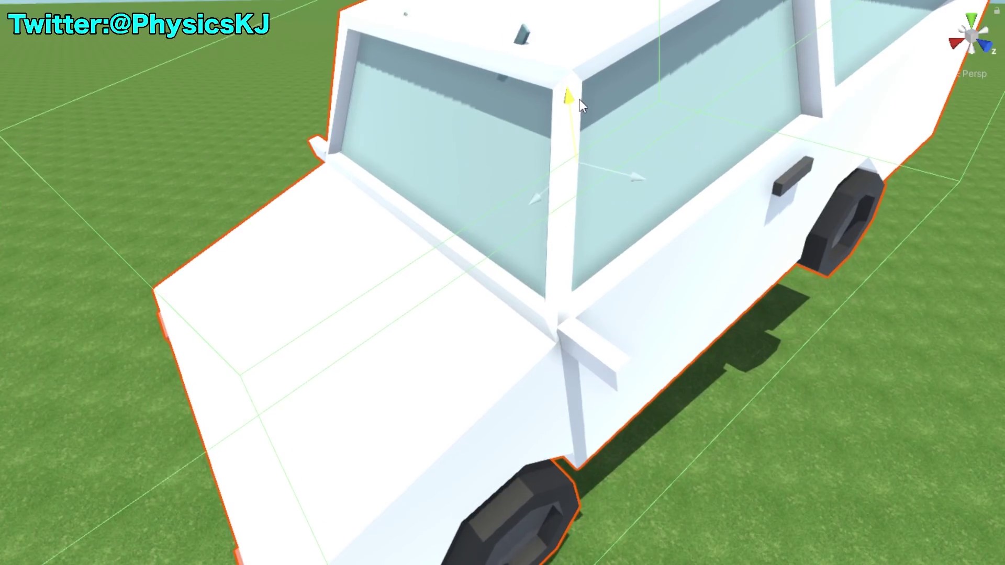
{"action": "left_click_drag", "start_coordinate": [550, 174], "coordinate": [570, 170]}
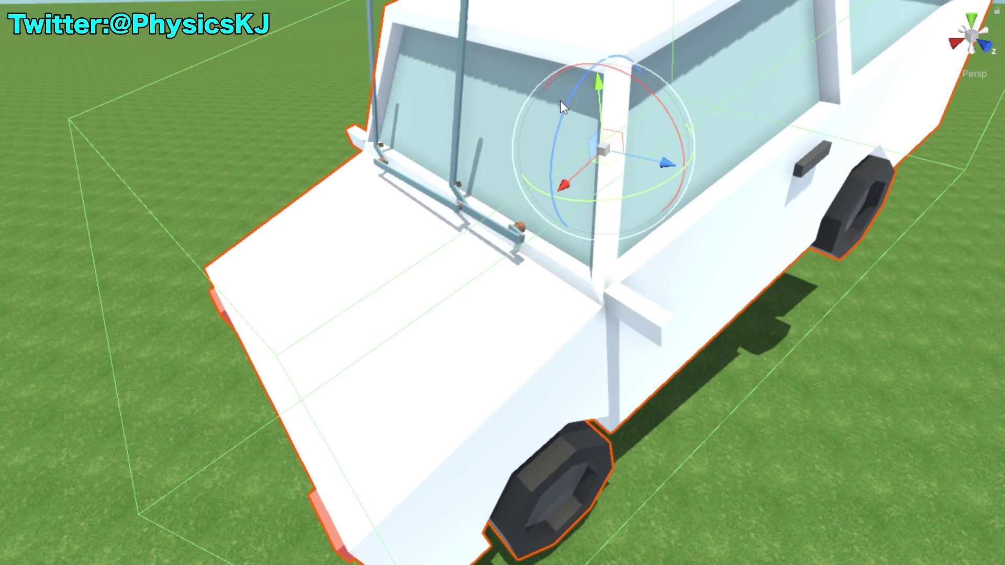
{"action": "mouse_move", "coordinate": [560, 101]}
{"action": "left_mouse_down"}
{"action": "mouse_move", "coordinate": [543, 117]}
{"action": "mouse_move", "coordinate": [647, 171]}
{"action": "left_mouse_up"}
Fine-tune the car's placement, nudging it sideways and lifting it slightly
{"action": "key", "text": "w"}
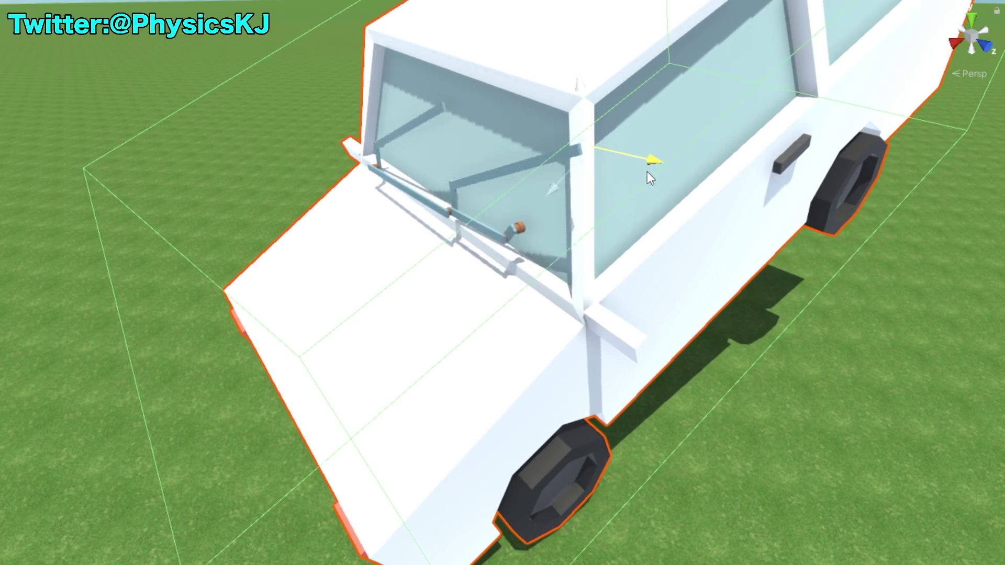
{"action": "key", "text": "e"}
{"action": "key", "text": "w"}
{"action": "left_click_drag", "start_coordinate": [555, 196], "coordinate": [567, 185]}
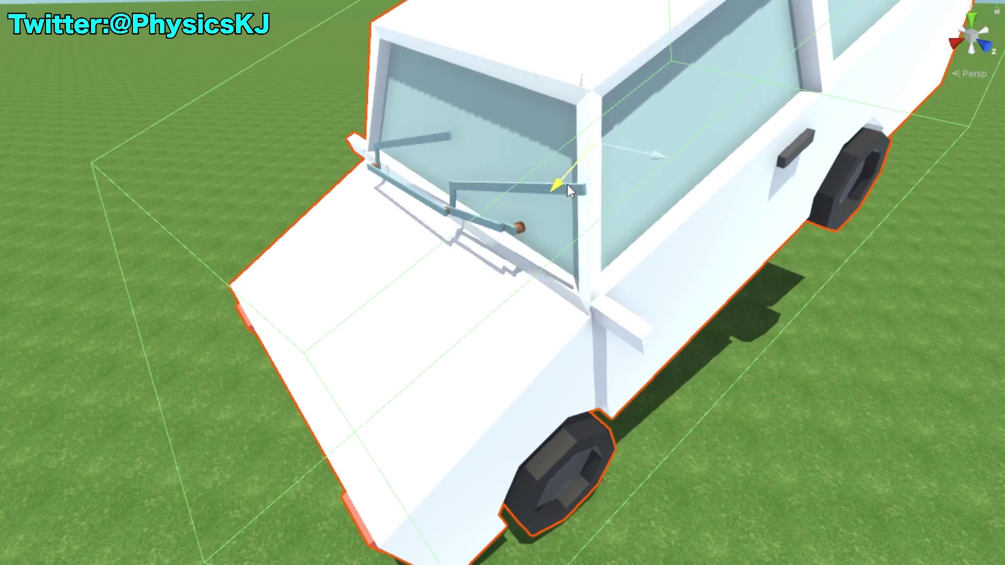
{"action": "left_click_drag", "start_coordinate": [588, 105], "coordinate": [601, 39]}
{"action": "key", "text": "e"}
{"action": "middle_click_drag", "start_coordinate": [603, 38], "coordinate": [523, 214]}
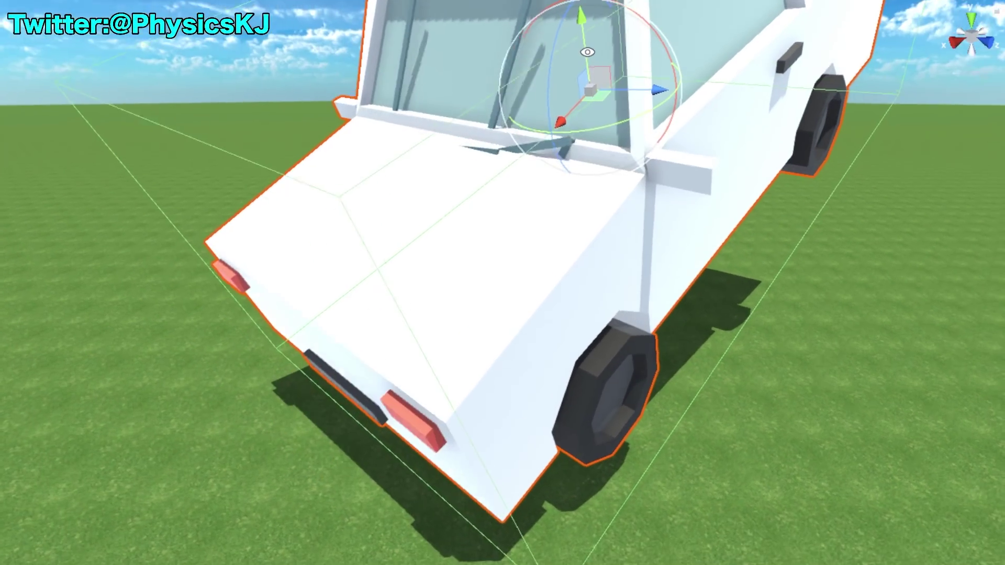
{"action": "left_click_drag", "start_coordinate": [524, 214], "coordinate": [566, 208], "text": "alt"}
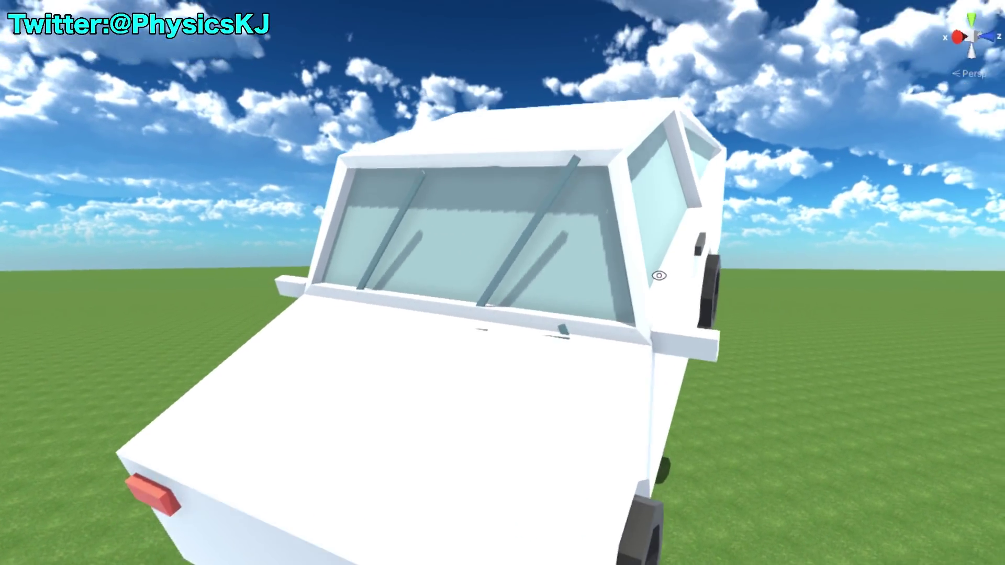
{"action": "mouse_move", "coordinate": [649, 303]}
{"action": "right_mouse_down", "text": "alt"}
{"action": "mouse_move", "coordinate": [670, 272]}
{"action": "mouse_move", "coordinate": [774, 253]}
{"action": "right_mouse_up", "text": "alt"}
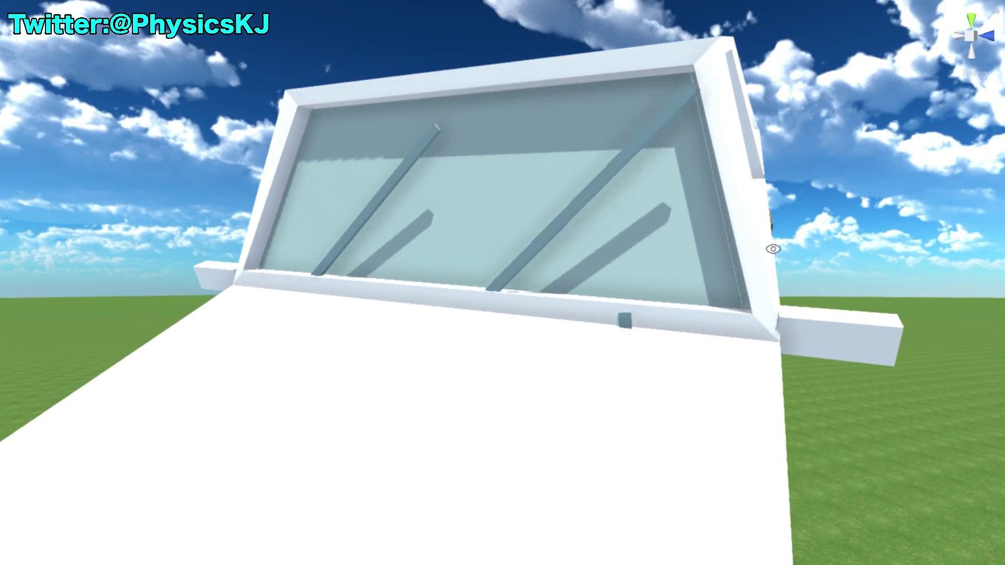
{"action": "mouse_move", "coordinate": [775, 253]}
{"action": "left_mouse_down", "text": "alt"}
{"action": "mouse_move", "coordinate": [713, 299]}
{"action": "mouse_move", "coordinate": [661, 288]}
{"action": "left_mouse_up", "text": "alt"}
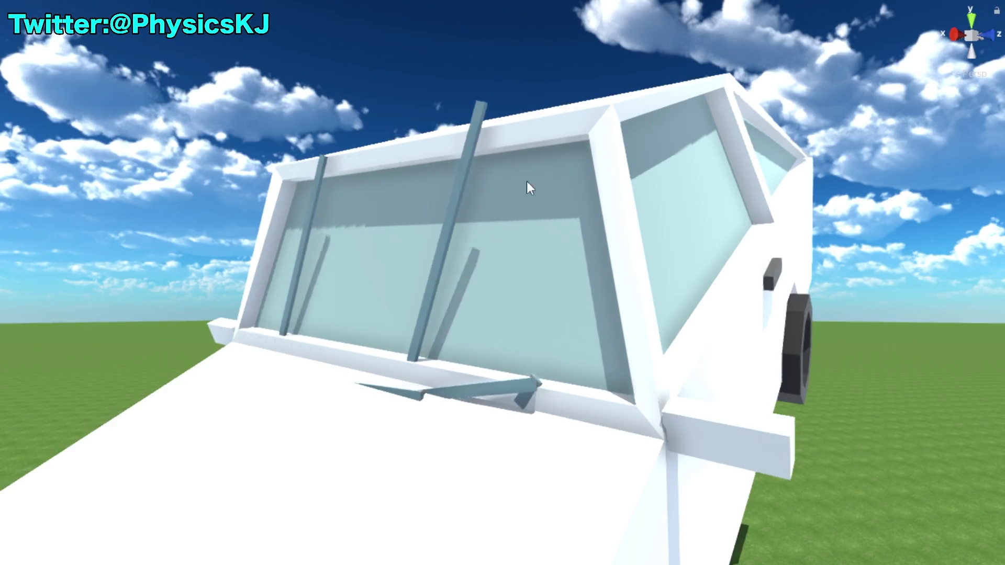
{"action": "left_click_drag", "start_coordinate": [526, 182], "coordinate": [396, 244], "text": "alt"}
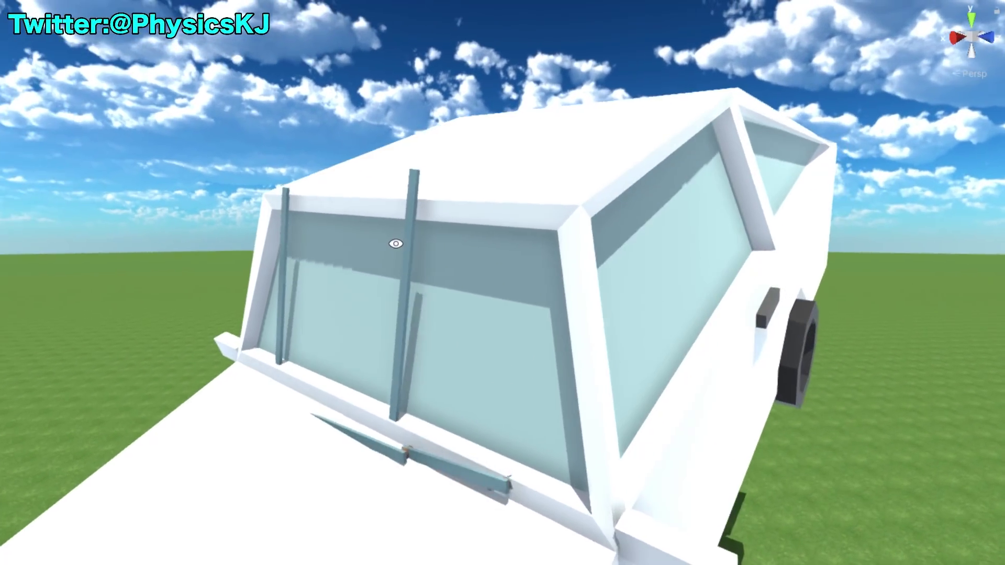
{"action": "scroll", "coordinate": [442, 227], "scroll_direction": "down", "scroll_amount": 5}
{"action": "scroll", "coordinate": [508, 221], "scroll_direction": "up", "scroll_amount": 5}
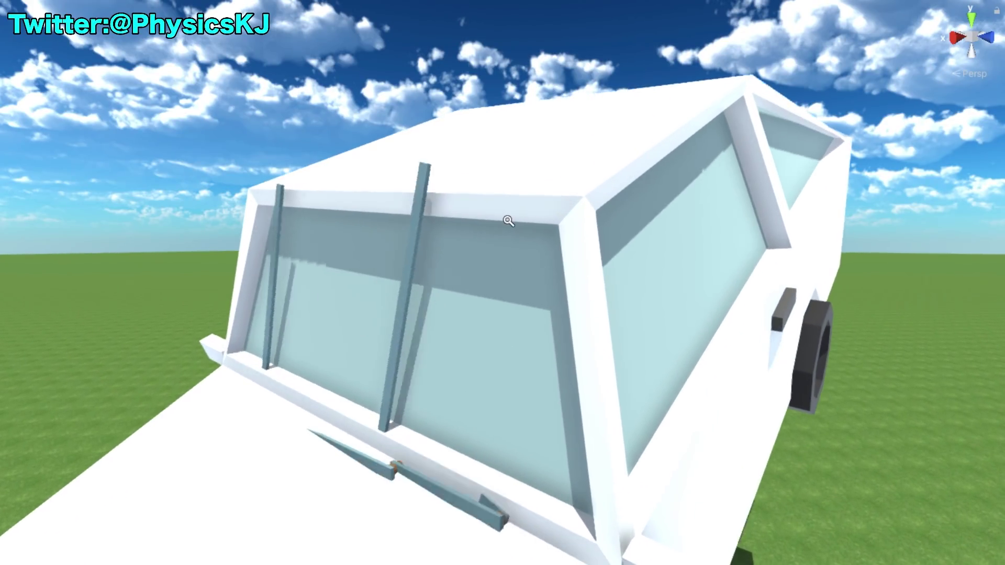
{"action": "left_click_drag", "start_coordinate": [508, 221], "coordinate": [545, 202], "text": "alt"}
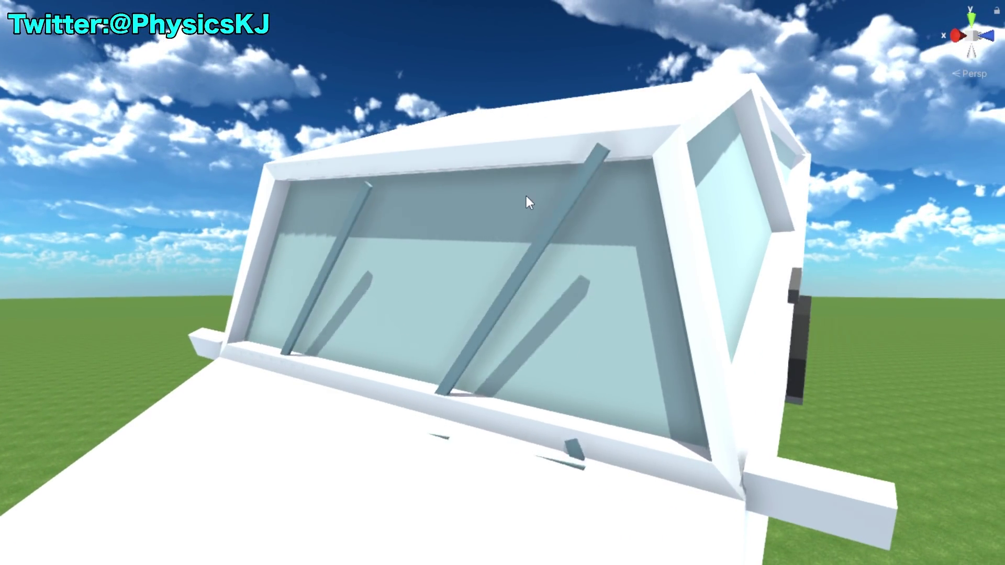